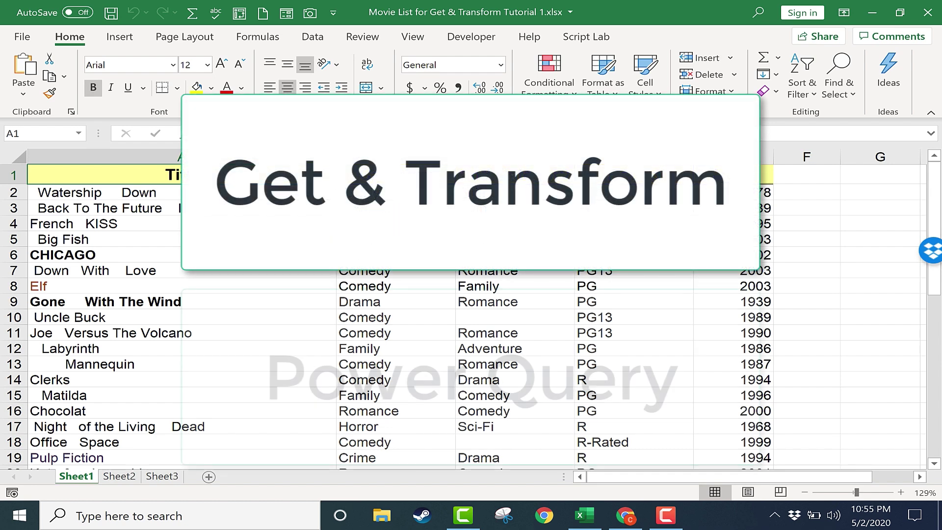
- Review the movie titles in rows 2 to 16, including Big Fish, Back To The Future II and French KISS
click(766, 175)
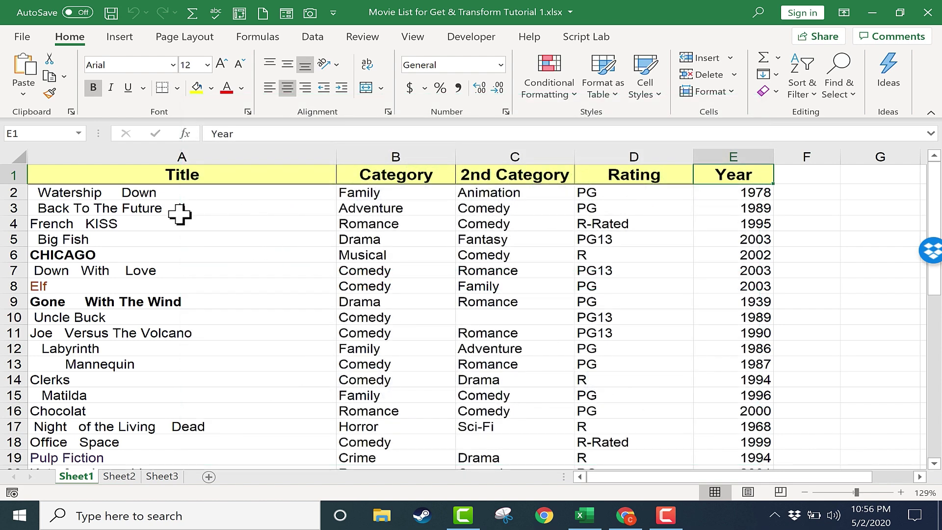
drag(109, 192, 490, 442)
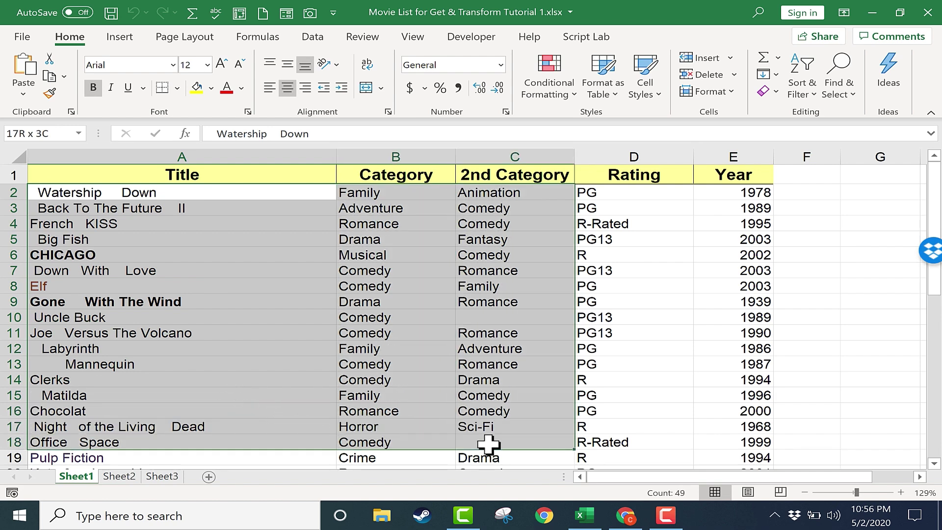
click(178, 270)
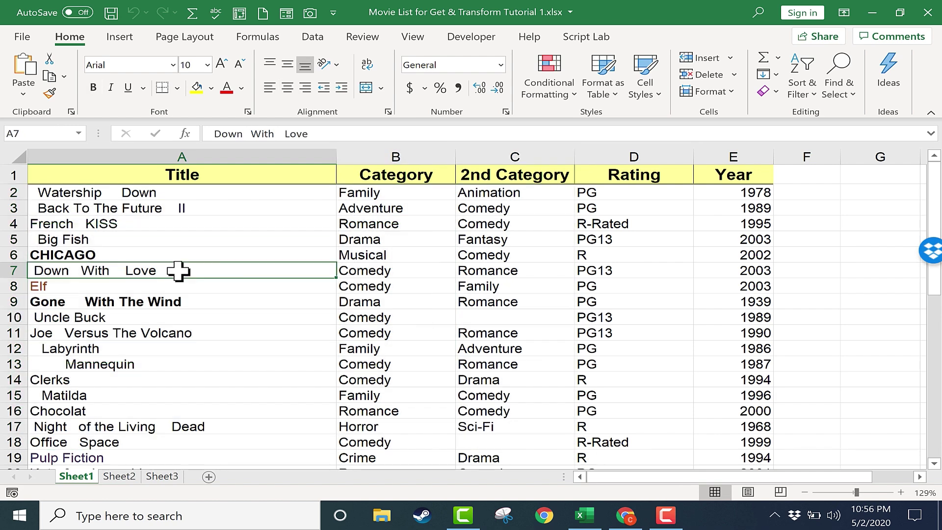
key(Up)
key(Up)
key(Up)
key(Up)
key(Up)
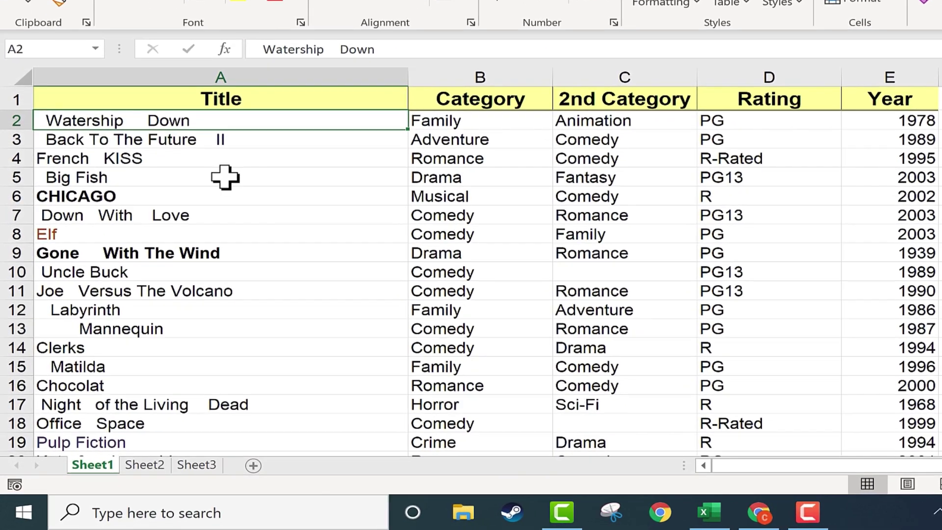
key(Down)
key(Down)
key(Down)
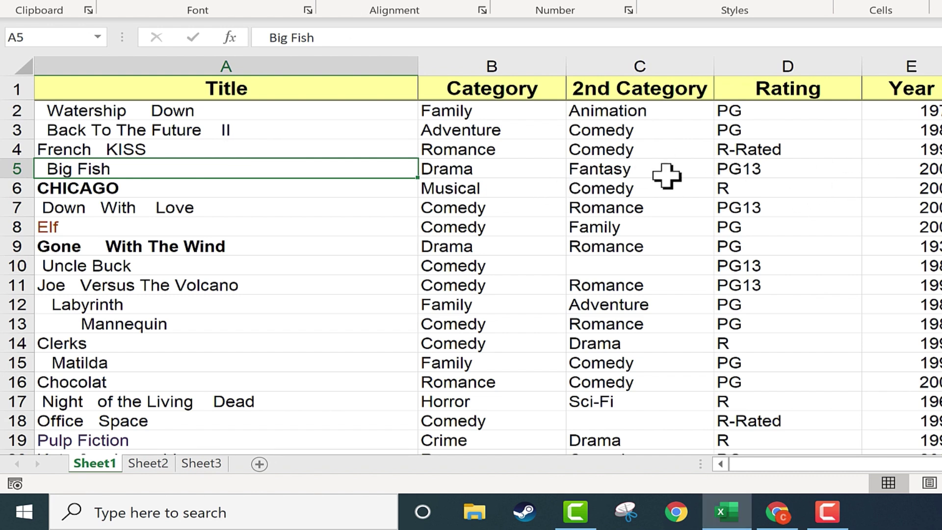
key(Down)
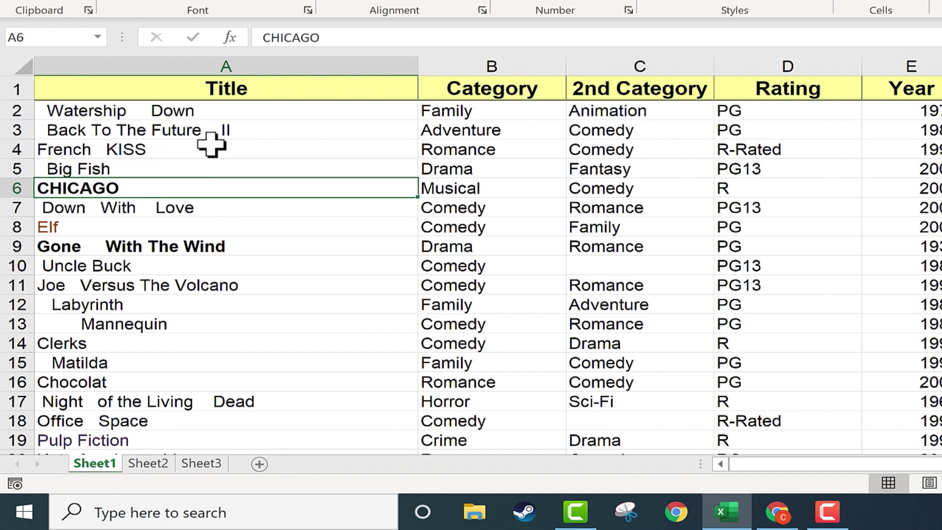
drag(210, 147, 395, 125)
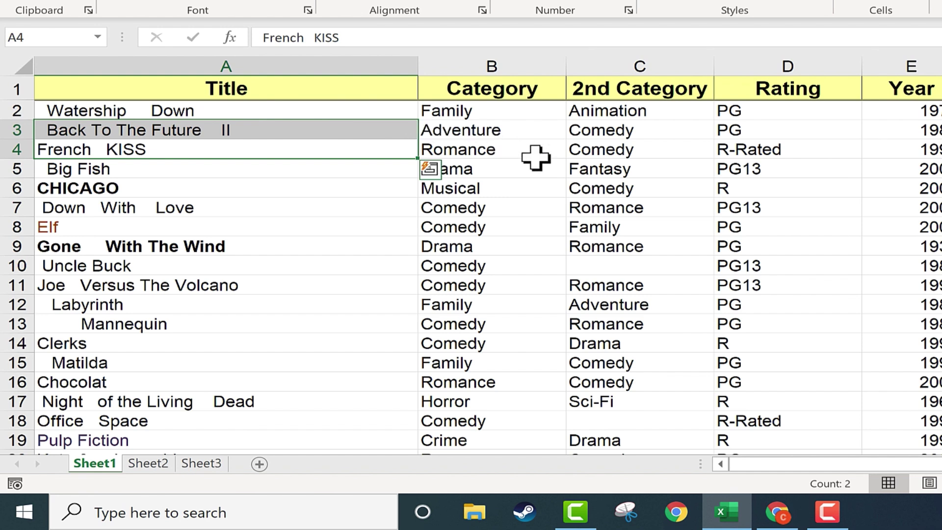
- Point out the messy titles: all-caps CHICAGO, Robin Hood : Disney, indented Mannequin and coloured Elf
click(374, 186)
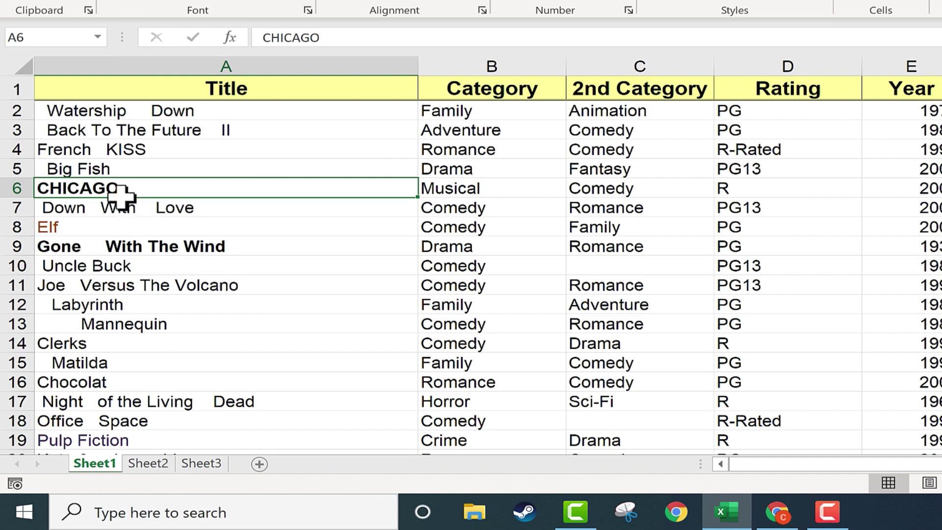
scroll(120, 194, down, 2)
click(148, 358)
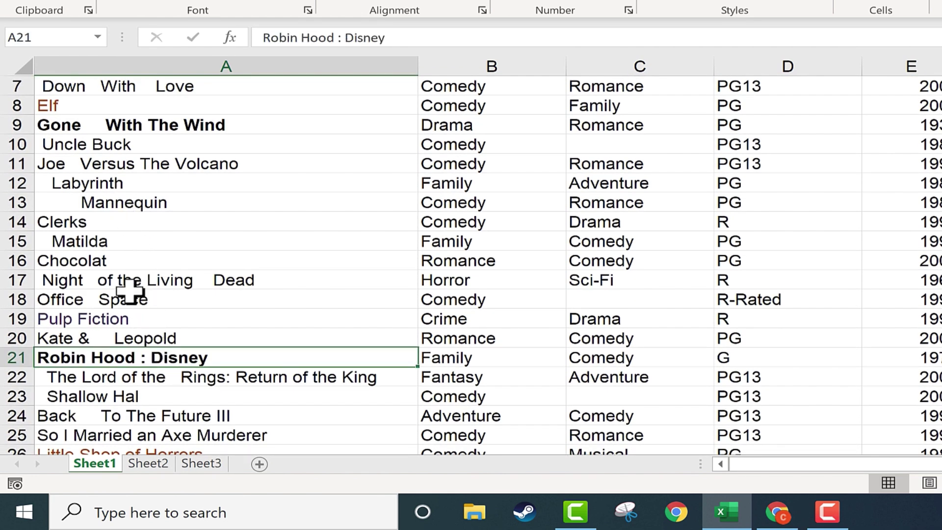
click(108, 163)
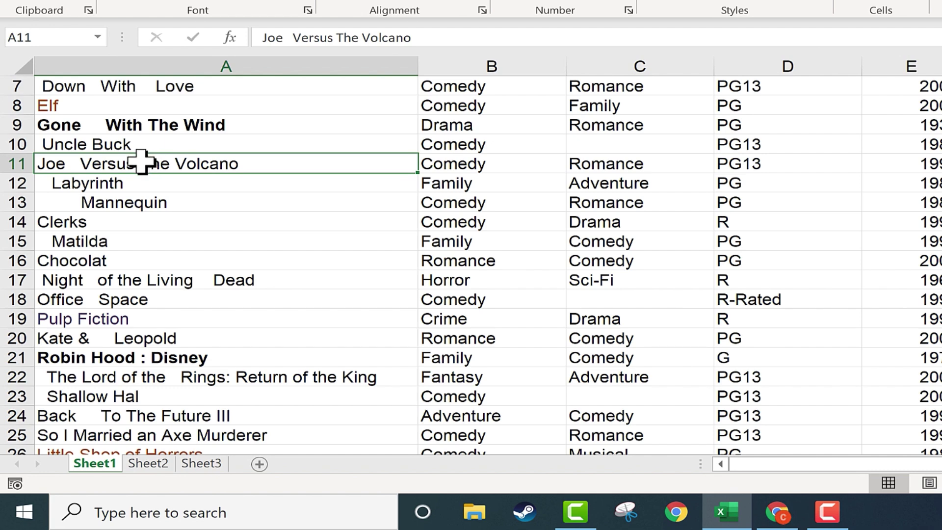
click(54, 201)
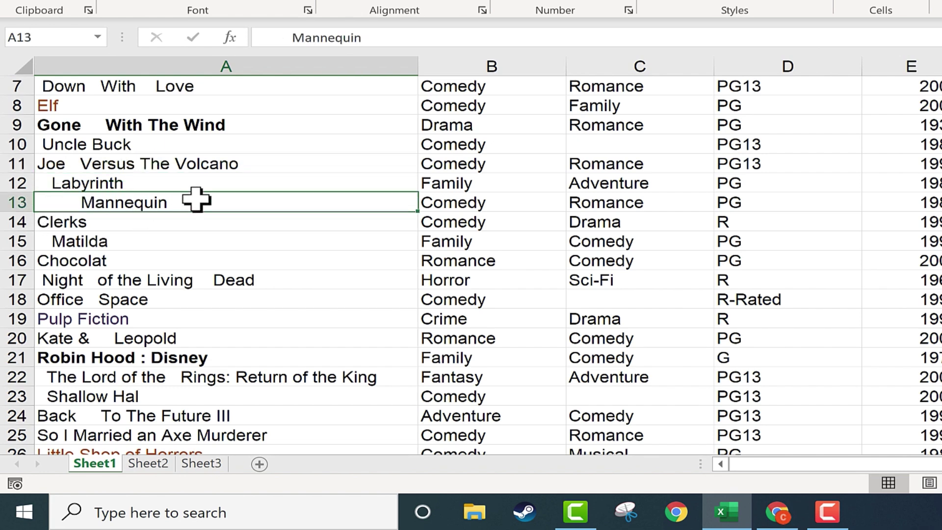
scroll(195, 200, up, 2)
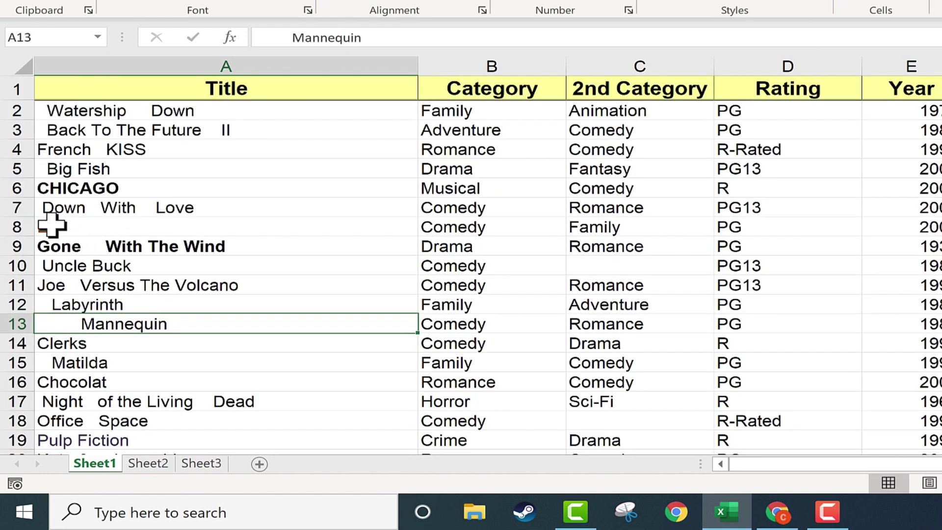
click(88, 226)
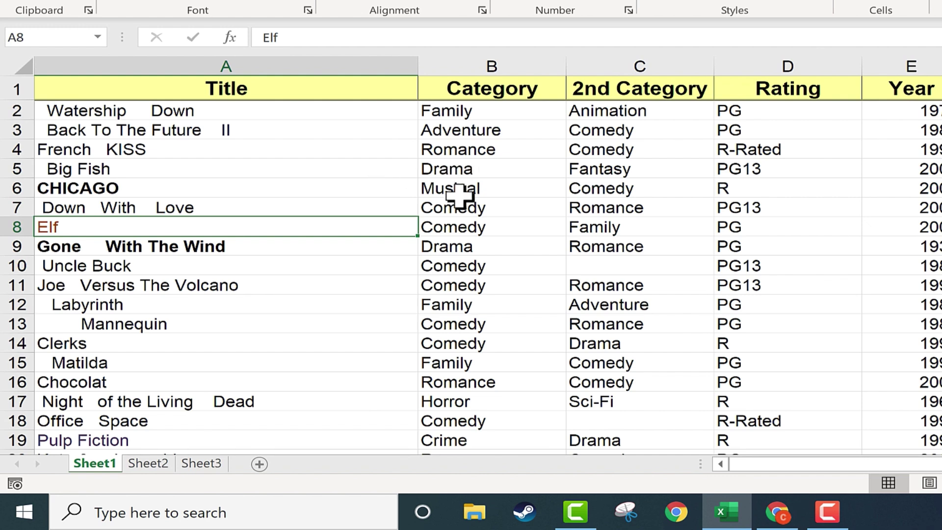
click(342, 186)
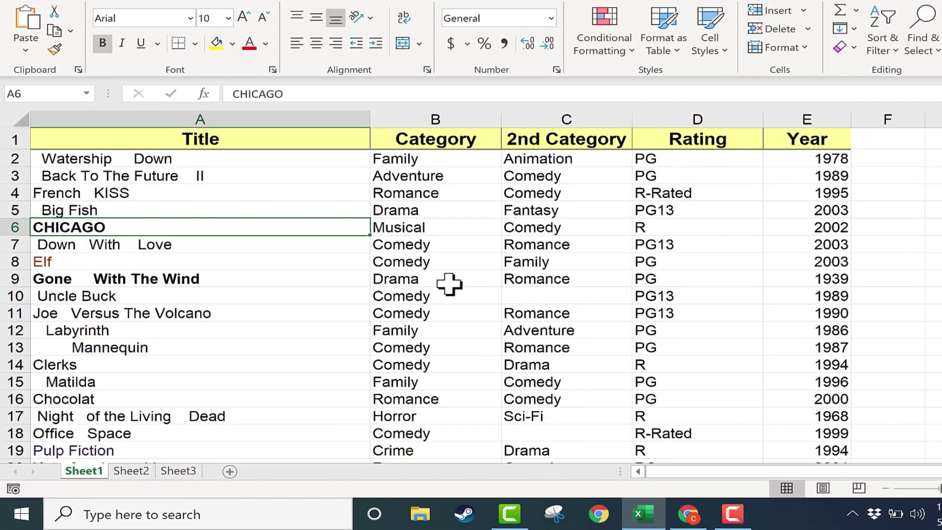
key(ctrl+Home)
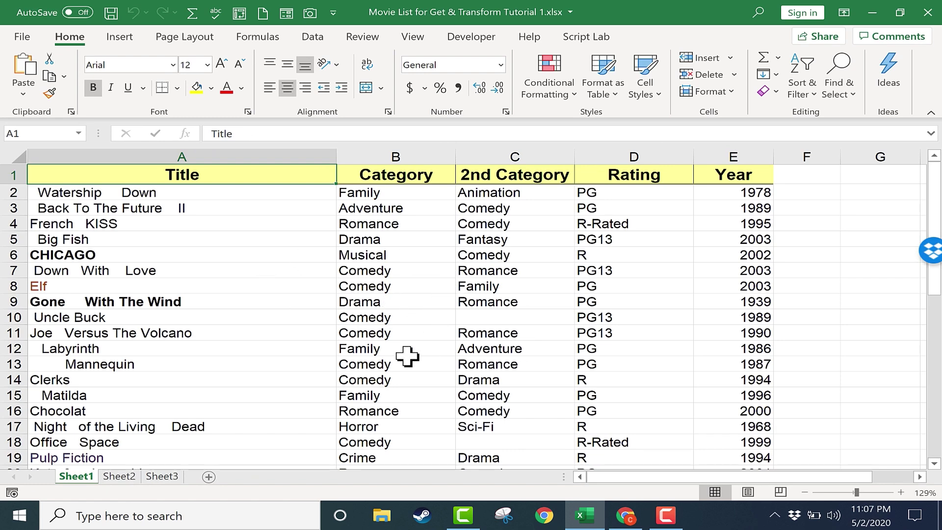
- With a movie data cell selected, browse the Get Data From Other Sources options, then dismiss the menu
drag(122, 175, 686, 105)
click(360, 273)
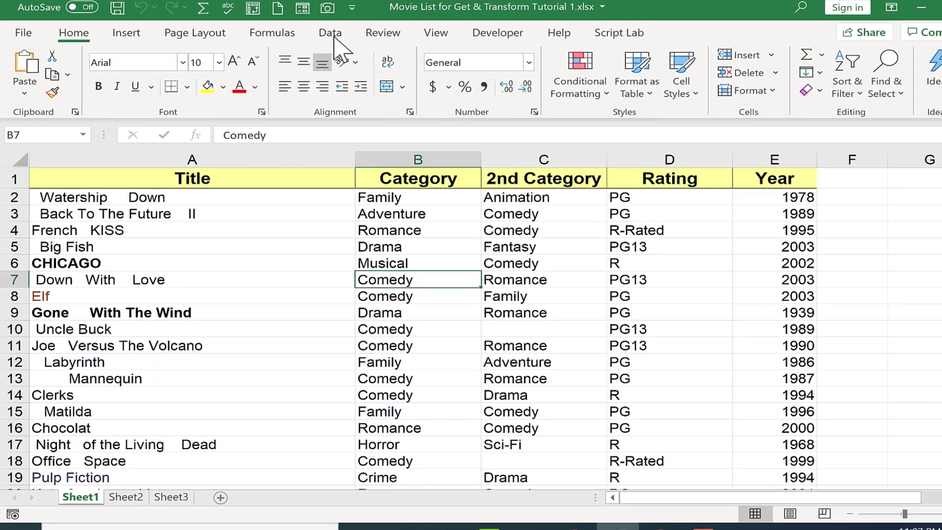
click(331, 32)
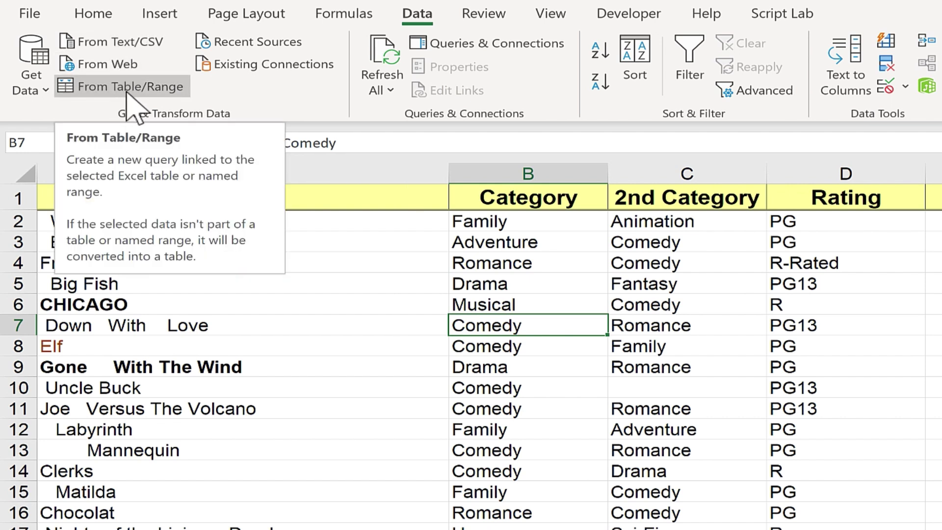
click(38, 86)
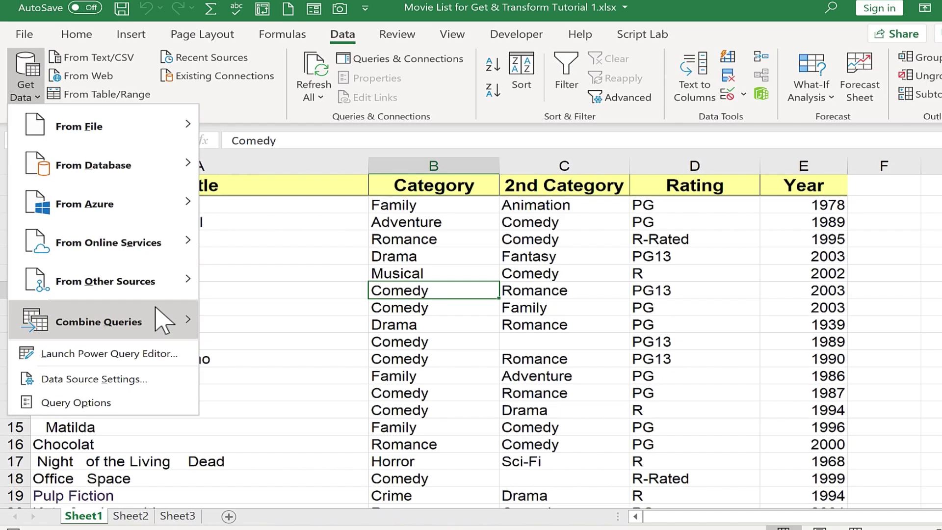
mouse_move(147, 294)
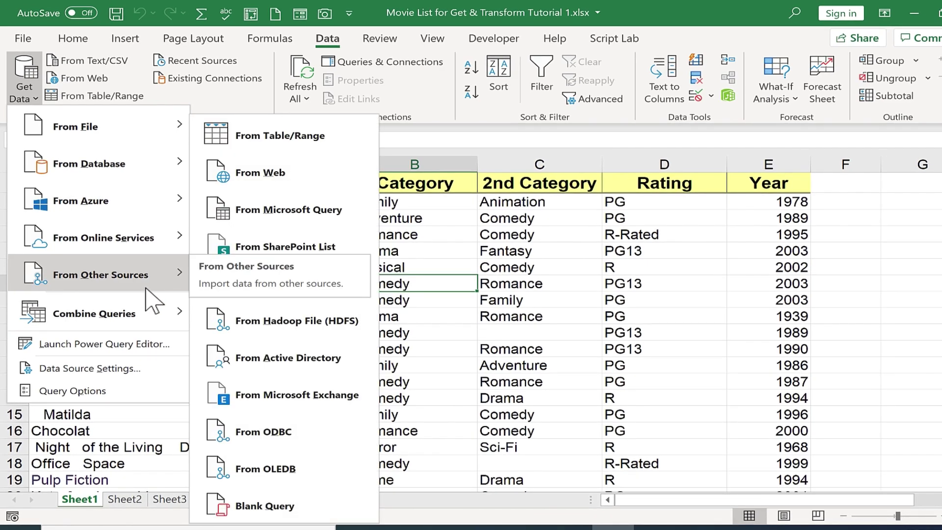
key(Escape)
key(Escape)
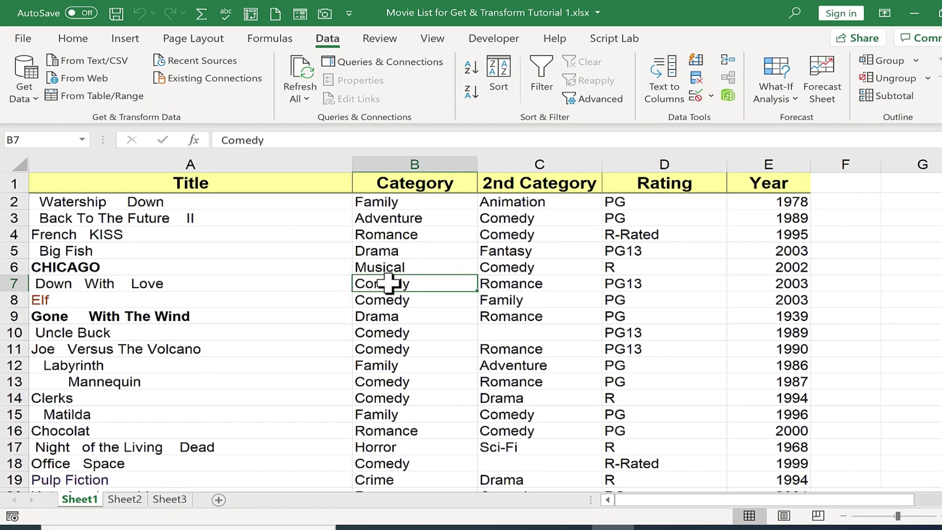
- Convert the movie range into query Table1 via From Table/Range and maximize the Power Query Editor
click(73, 102)
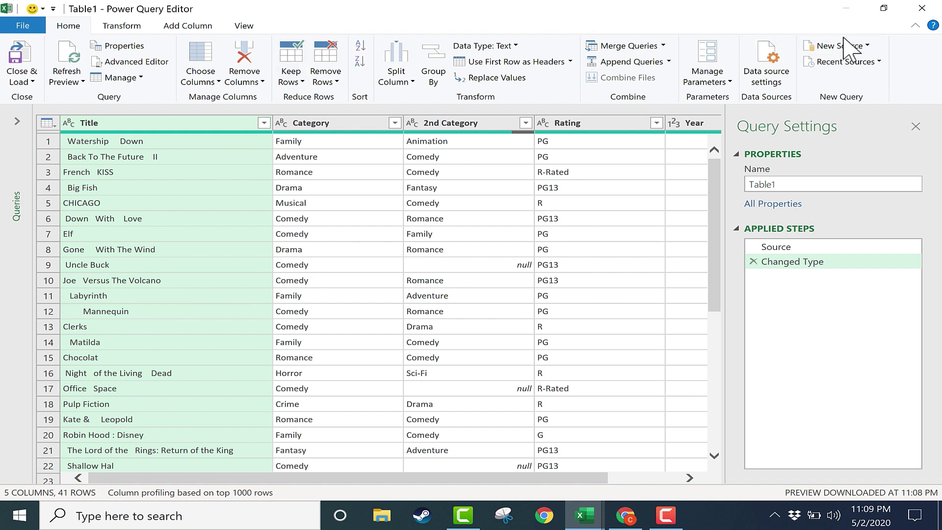
click(883, 8)
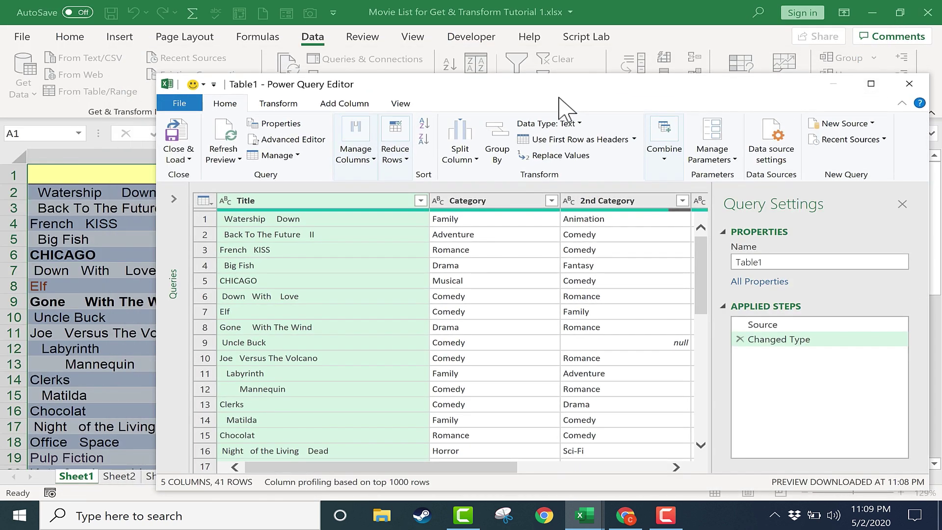
drag(432, 95, 311, 76)
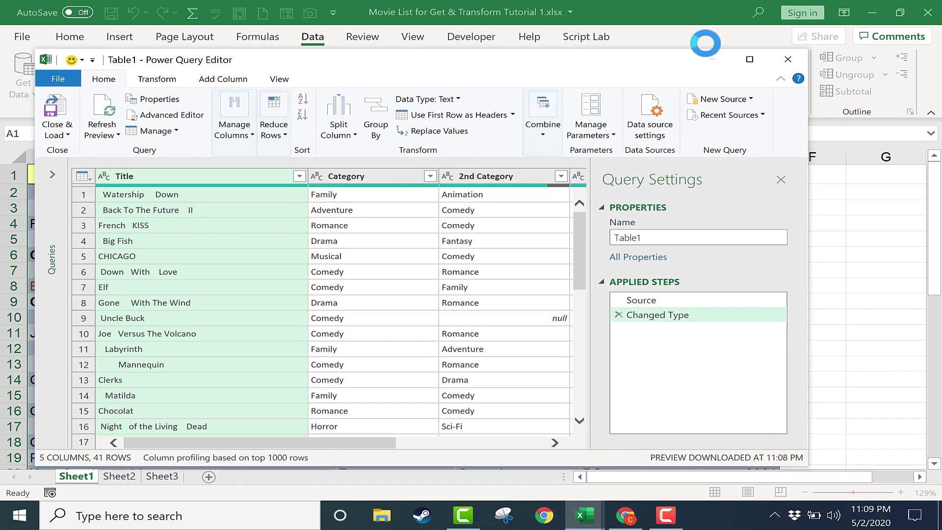
click(749, 60)
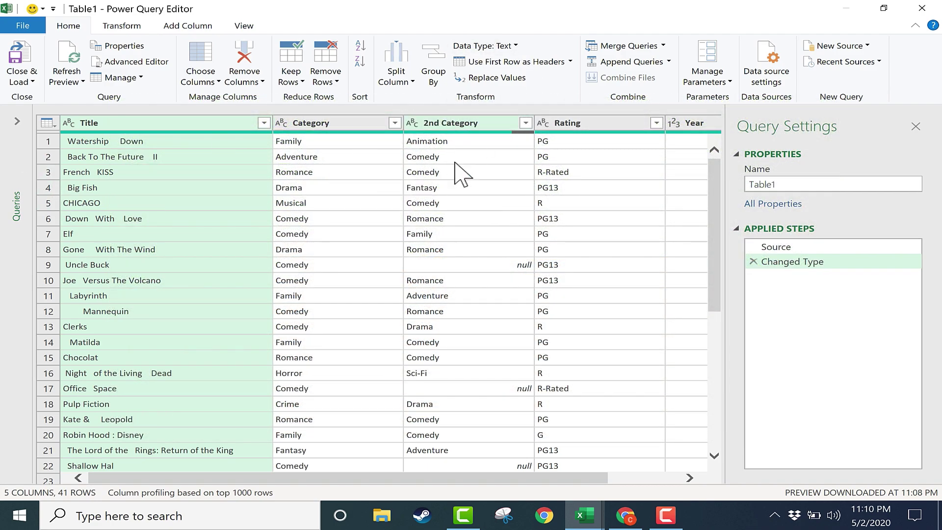
drag(443, 19, 645, 251)
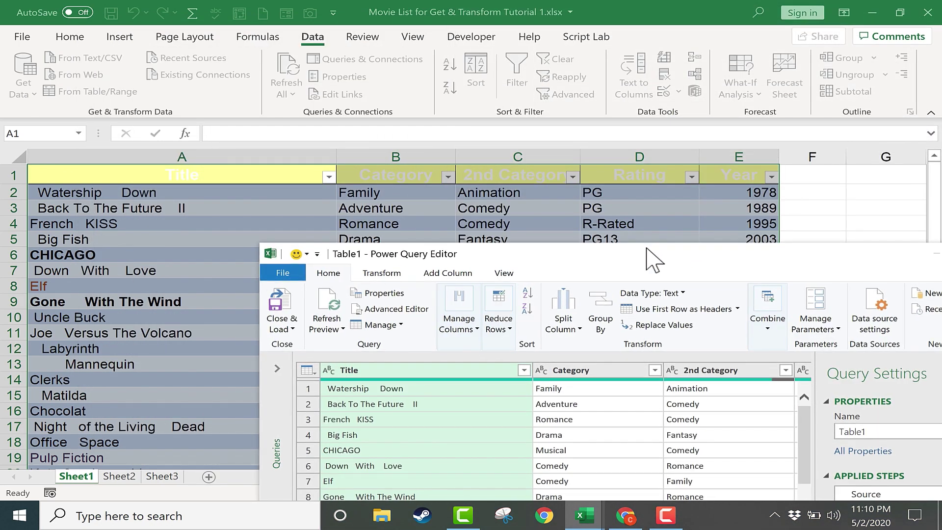
double_click(650, 253)
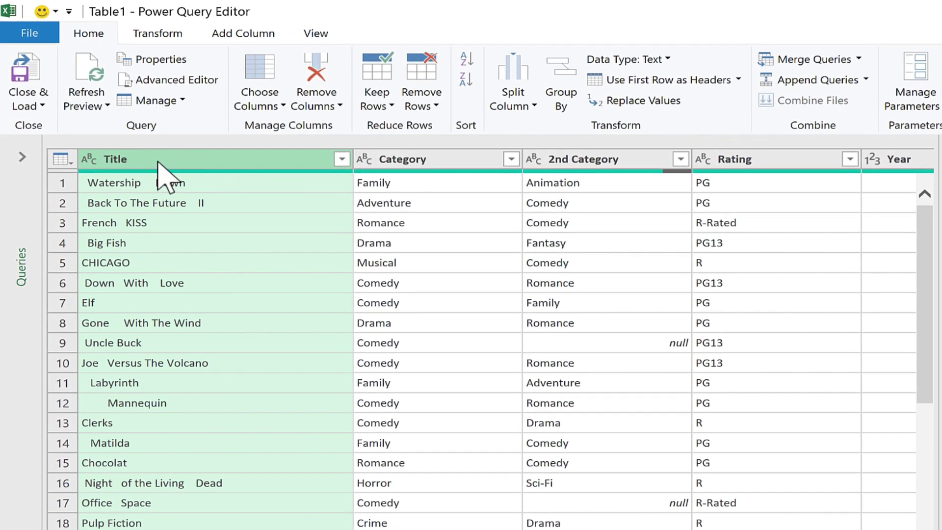
click(431, 162)
click(568, 160)
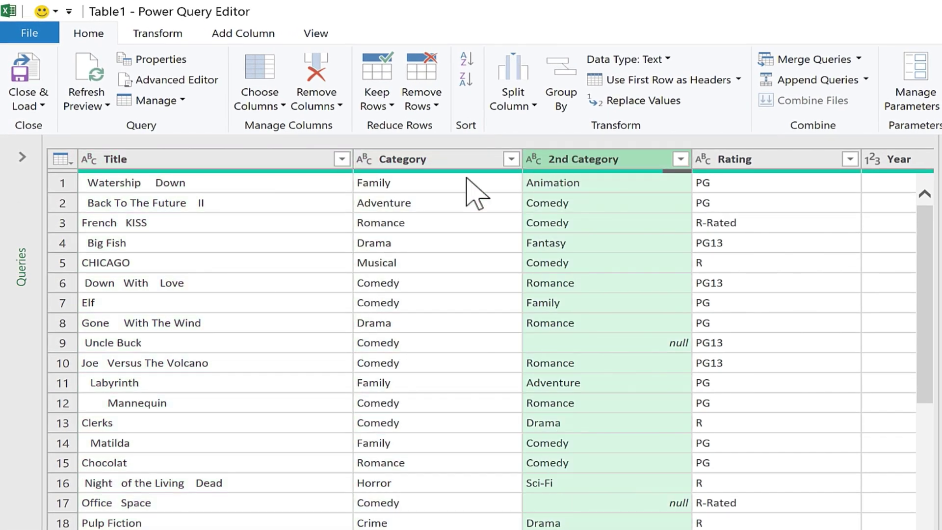
click(741, 160)
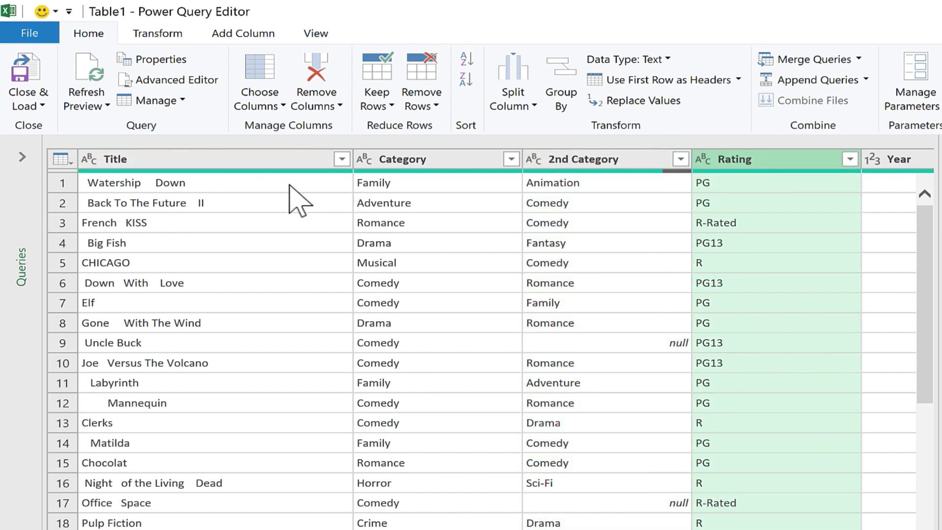
click(207, 159)
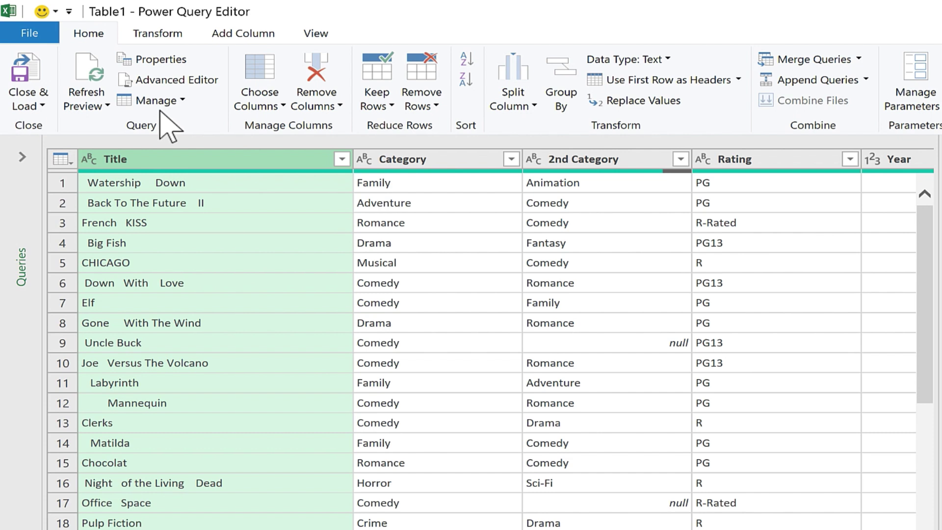
- Apply Format > lowercase to the Title column and return the editor to full screen
click(157, 35)
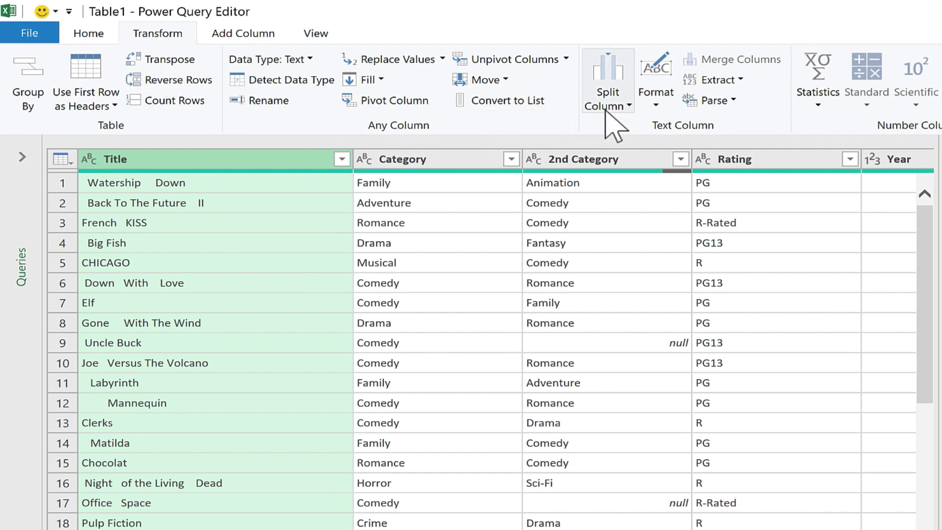
click(661, 91)
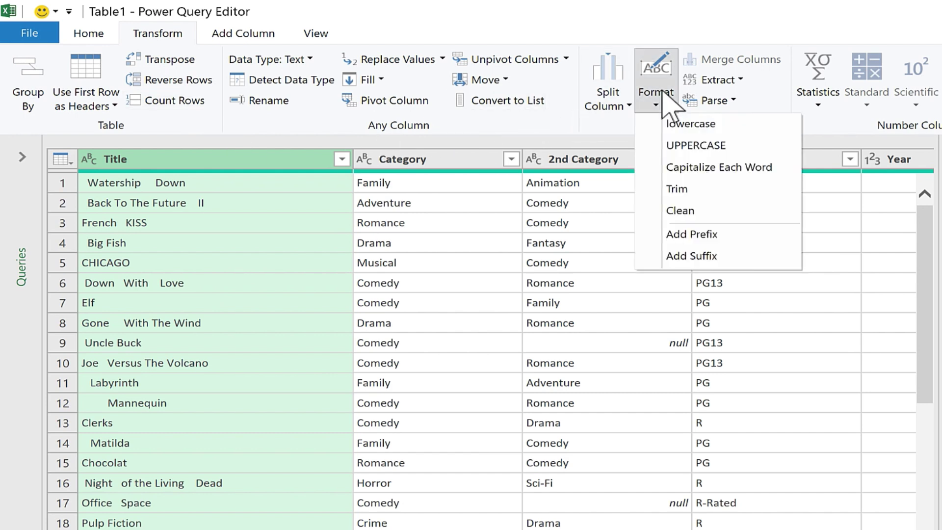
click(691, 126)
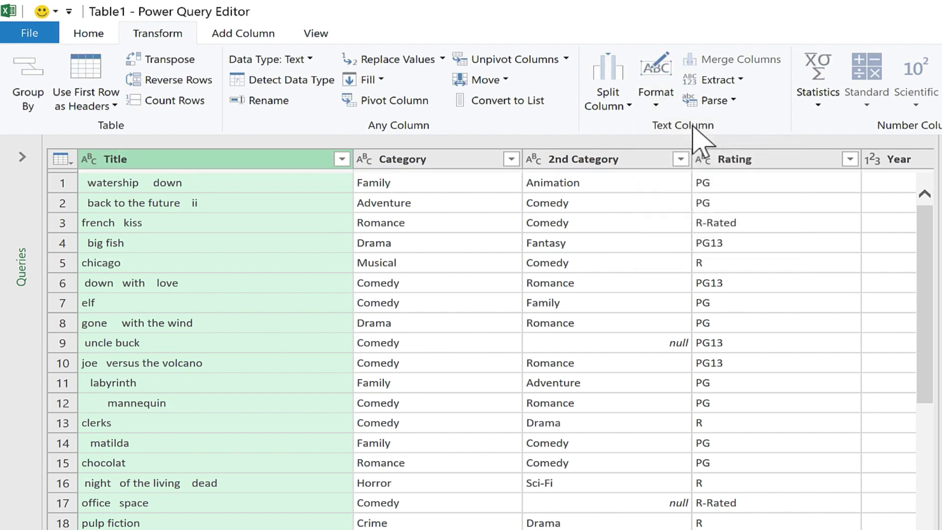
click(655, 96)
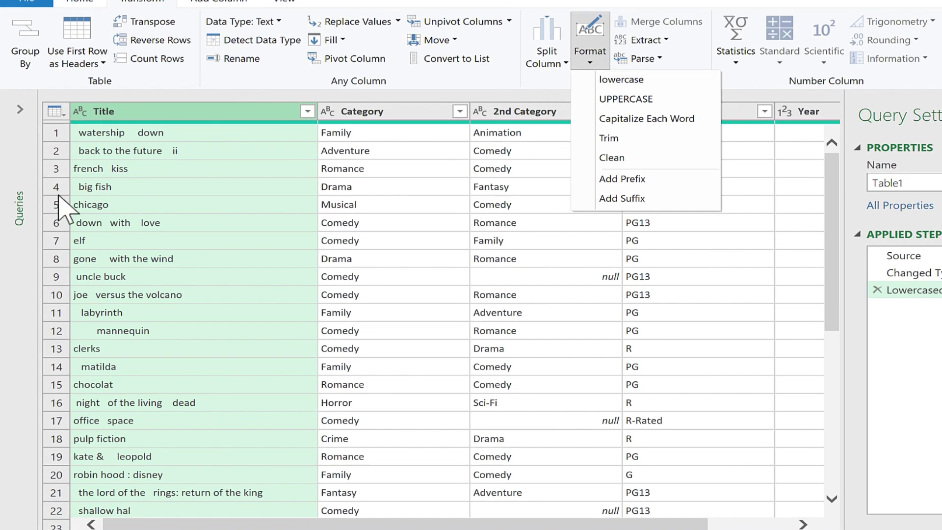
click(148, 211)
scroll(127, 196, down, 5)
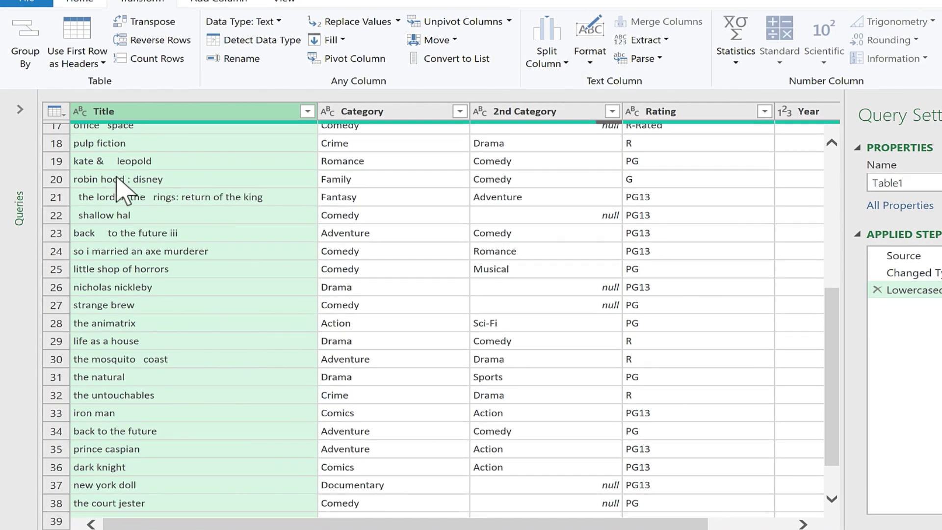
scroll(120, 187, down, 1)
scroll(156, 243, up, 6)
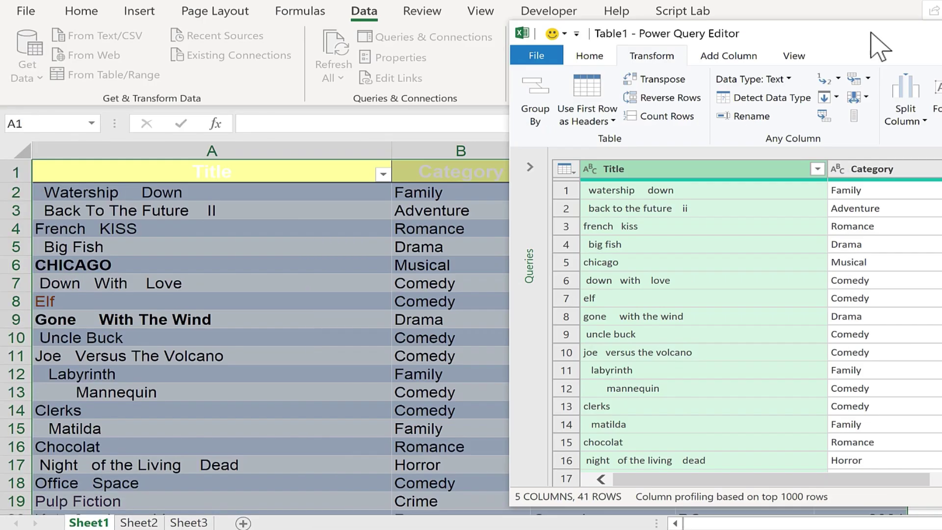
drag(848, 52, 705, 19)
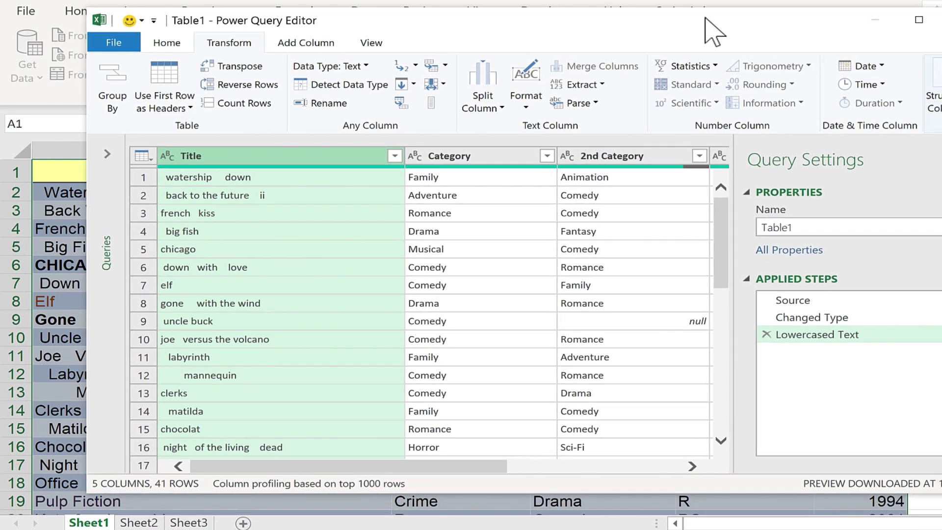
click(908, 19)
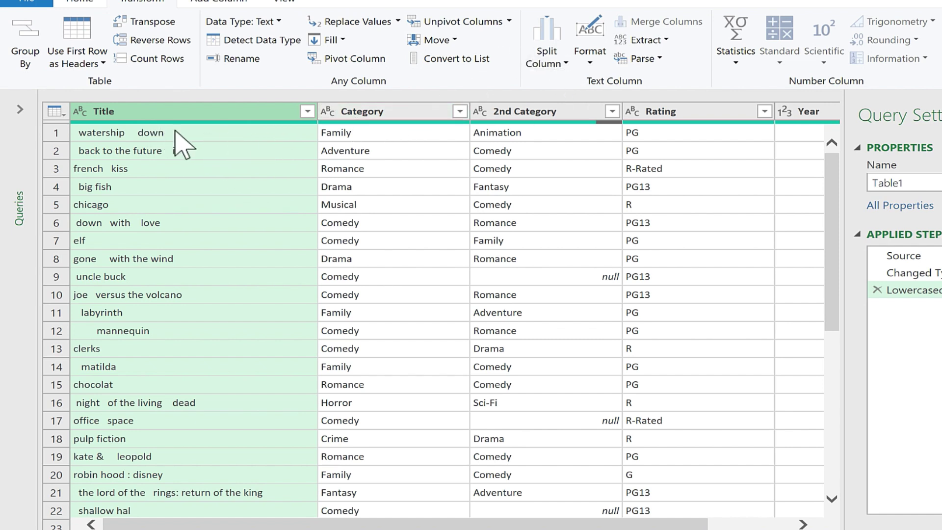
- Apply Format > Capitalize Each Word to the Title column
click(601, 55)
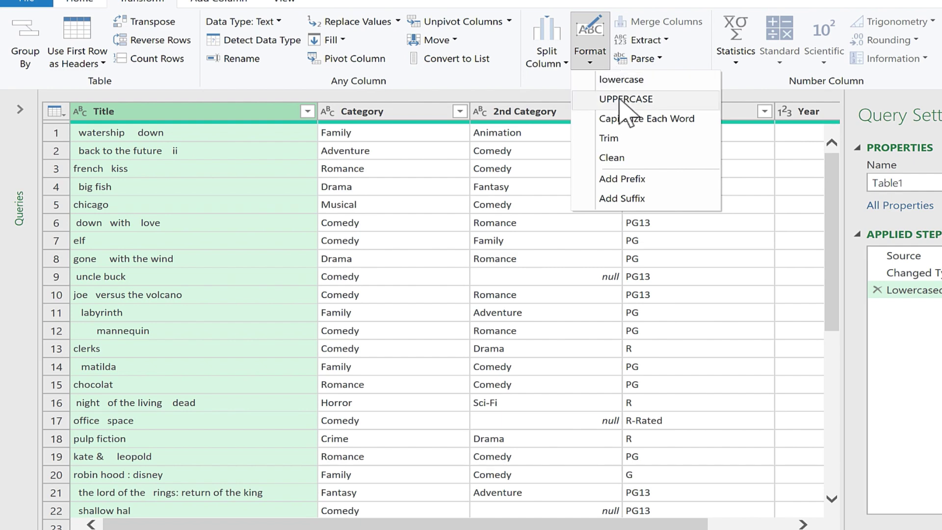
click(613, 124)
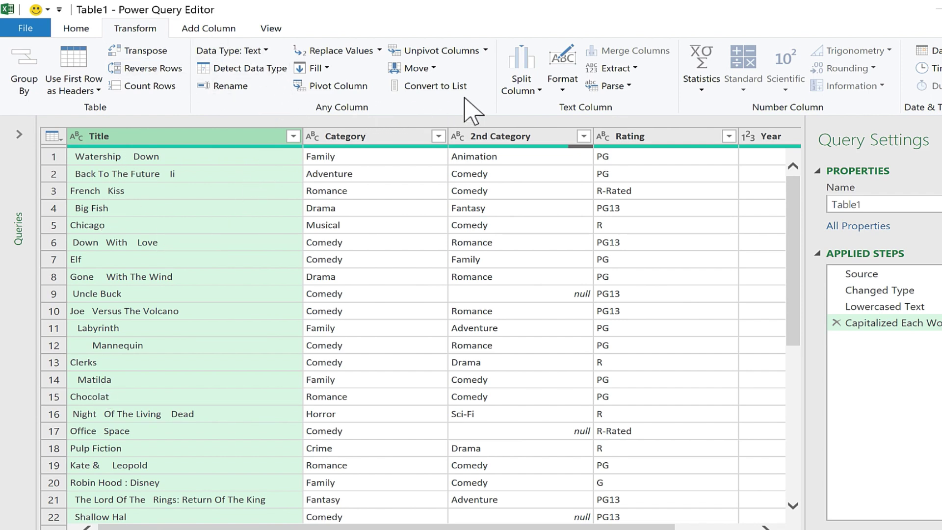
- Apply Format > Trim to the Title column, then reselect the whole column
click(562, 84)
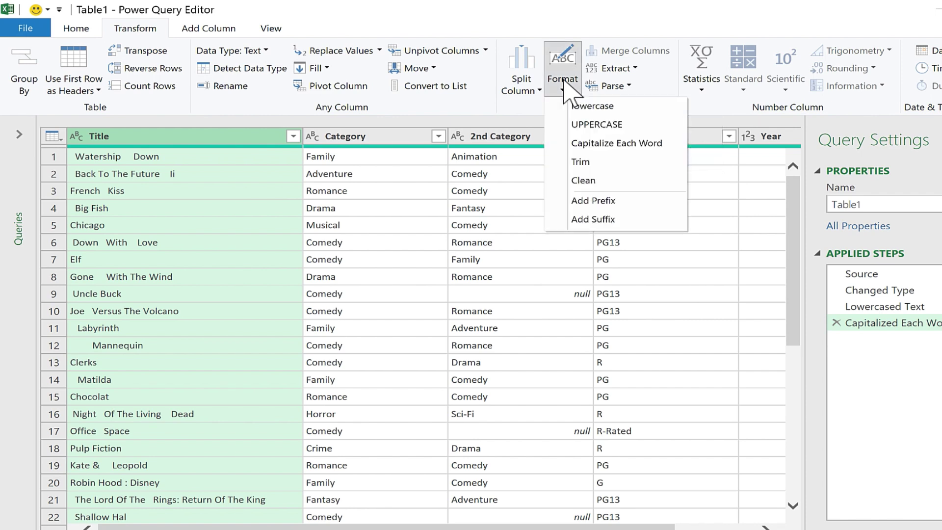
click(584, 163)
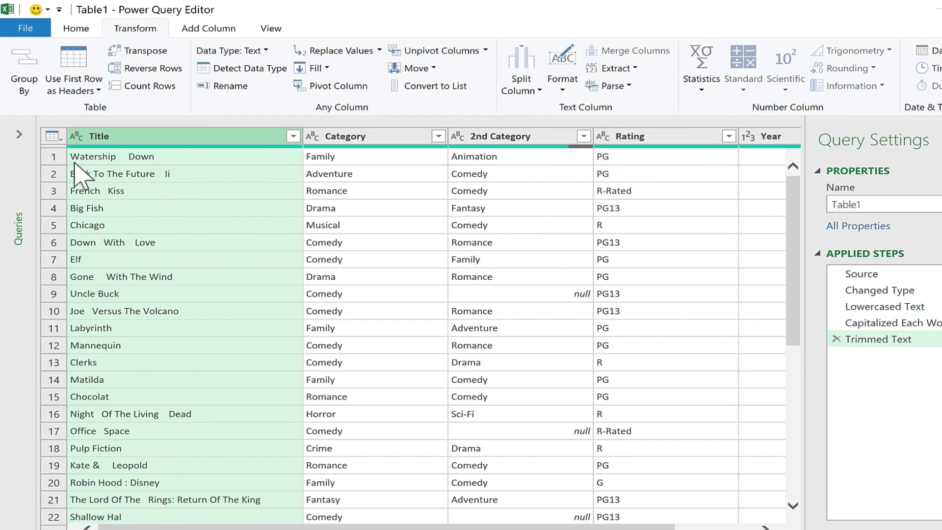
click(156, 225)
click(156, 225)
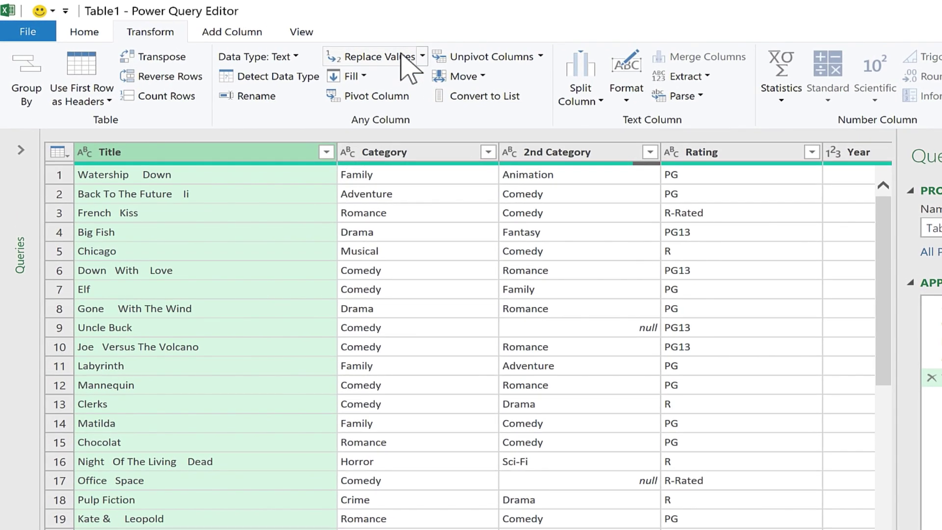
- Replace two spaces with one space in Title twice, adding two Replaced Value steps
click(398, 58)
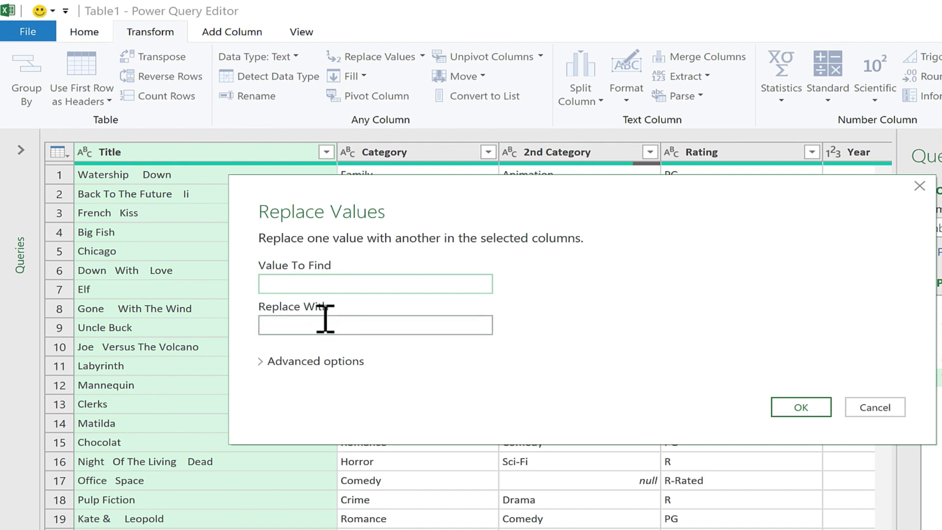
click(289, 326)
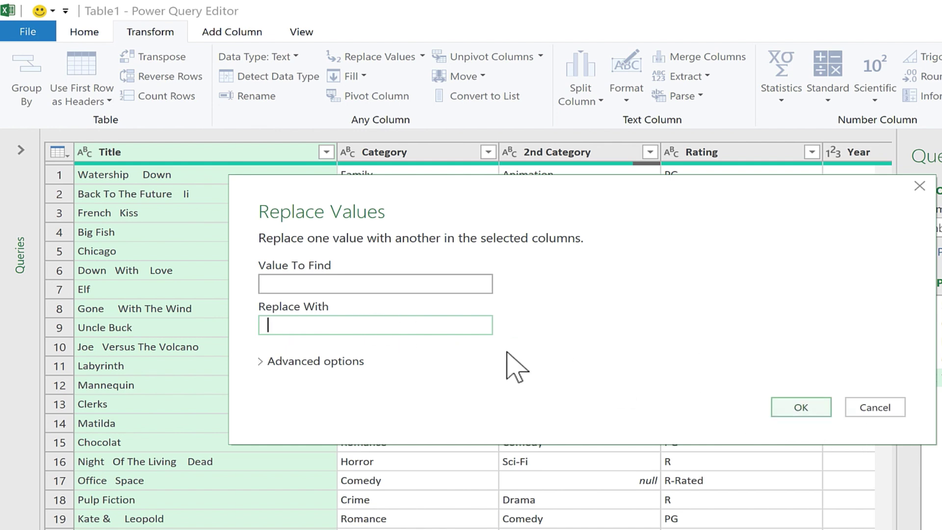
click(804, 409)
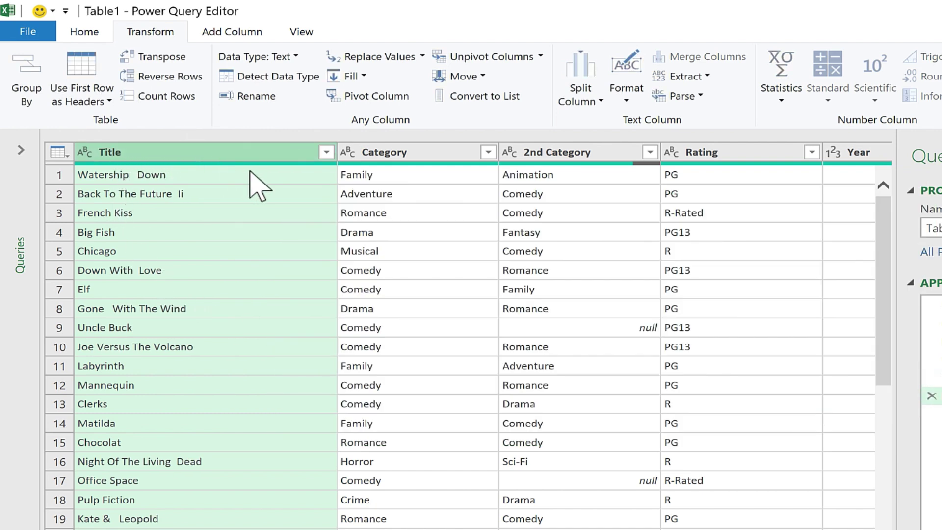
click(365, 58)
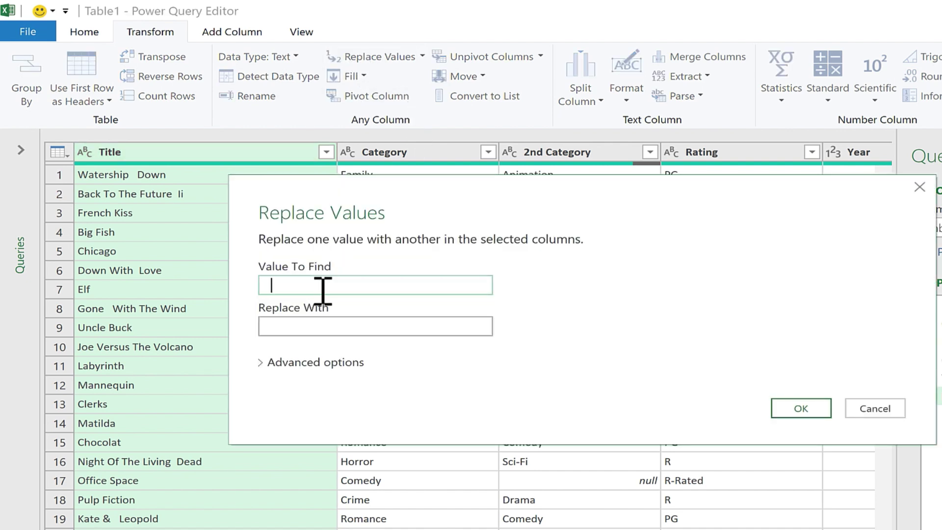
click(296, 326)
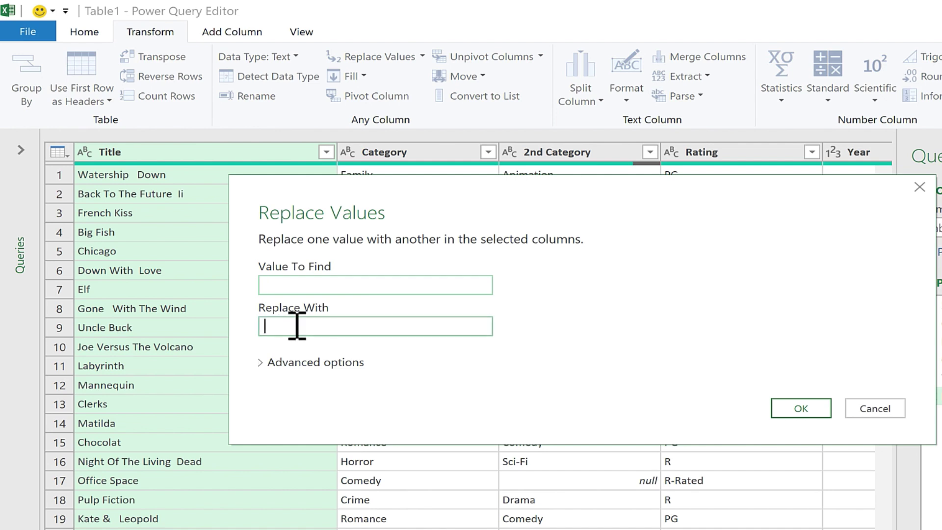
click(809, 406)
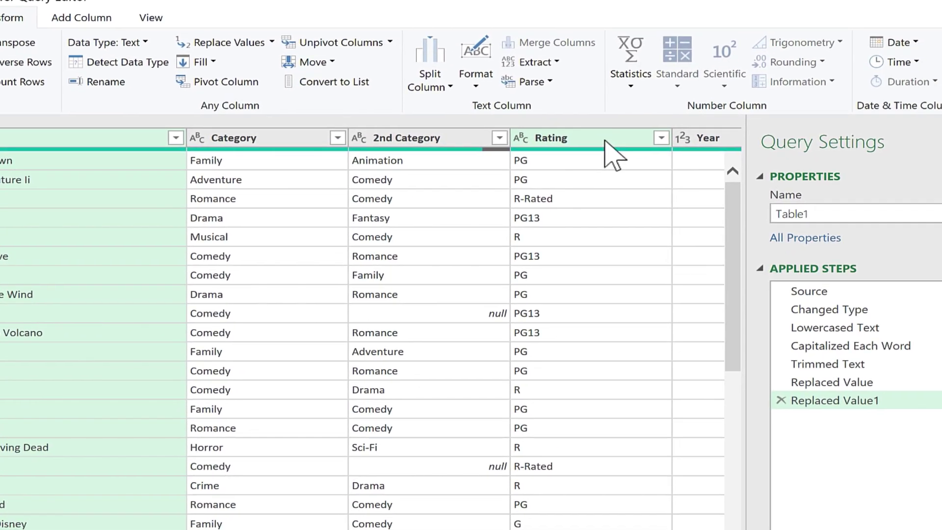
- Replace R-Rated with R in the Rating column
click(689, 147)
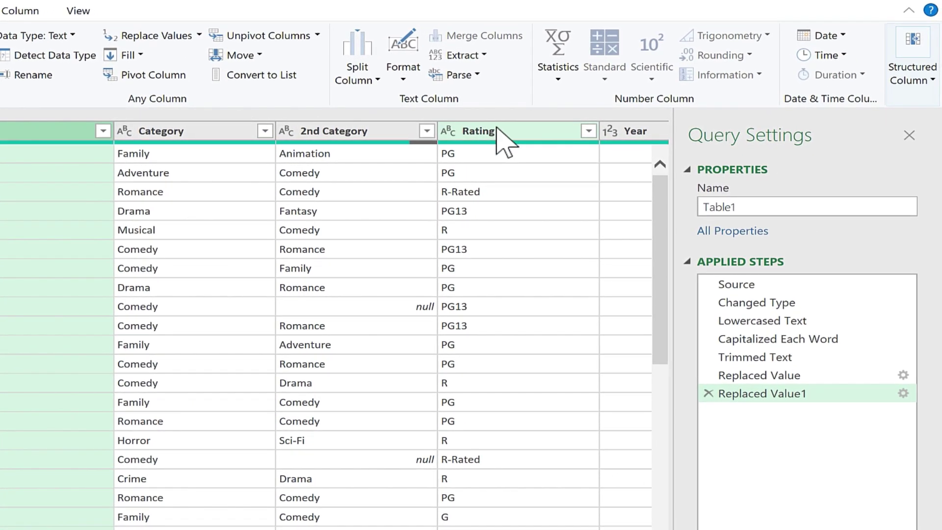
click(529, 143)
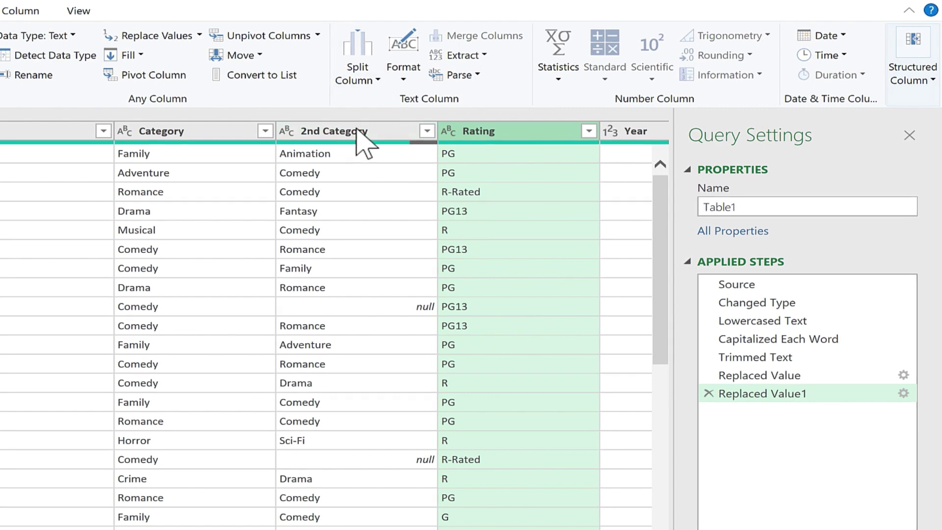
click(193, 55)
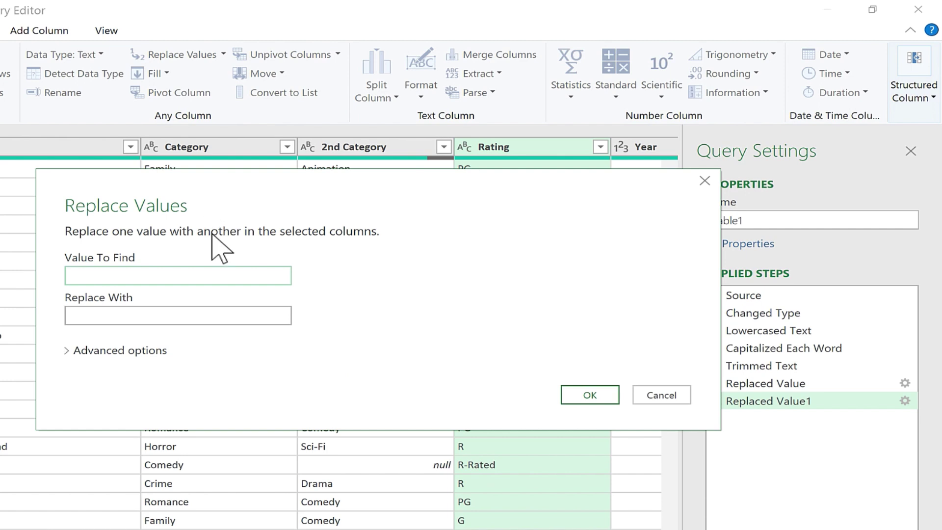
text(R-Rated)
click(185, 317)
text(R)
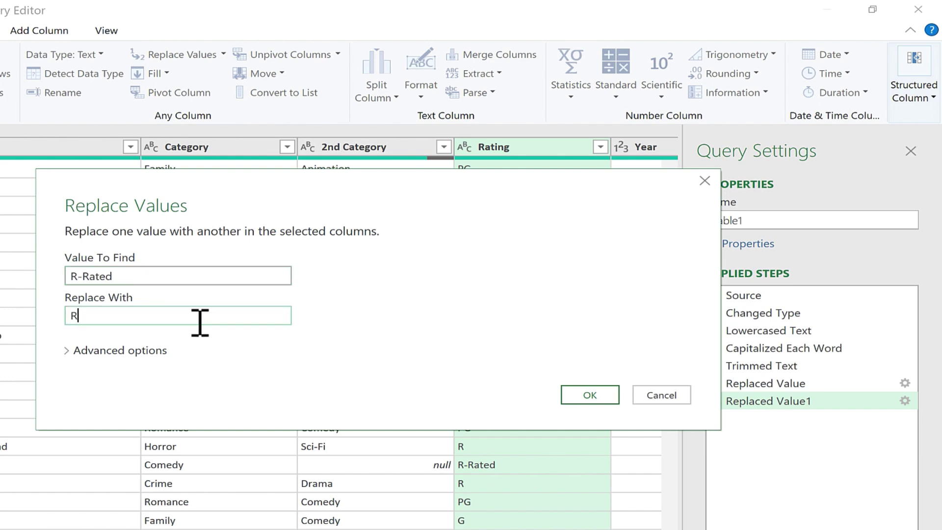
click(596, 392)
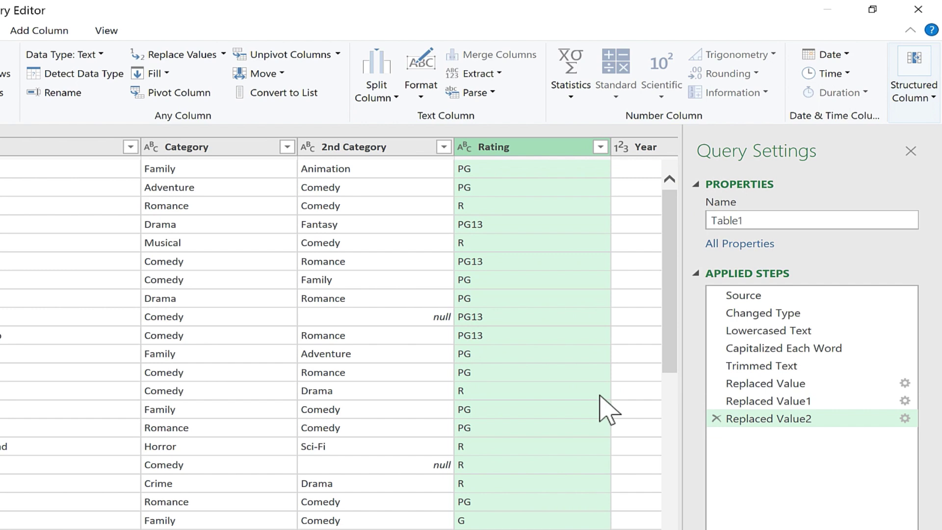
- Replace PG13 with PG-13 in the Rating column
click(193, 55)
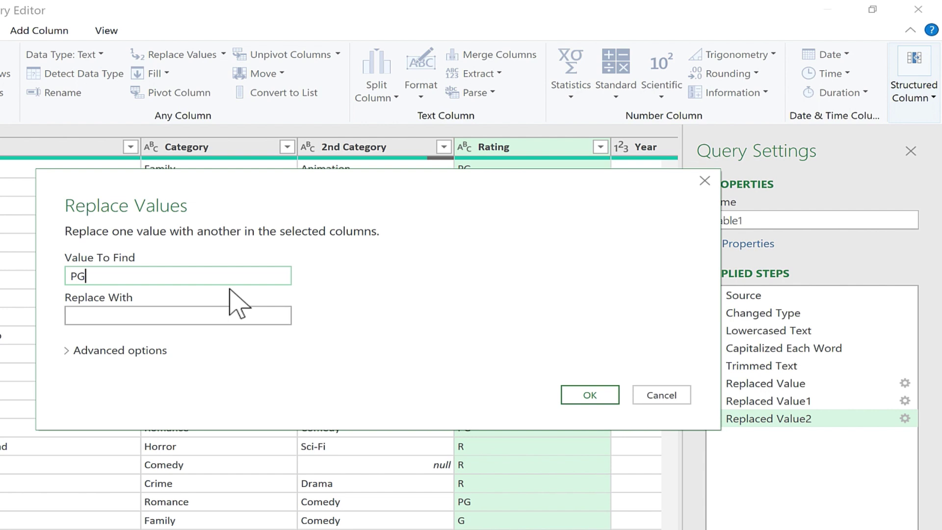
click(219, 317)
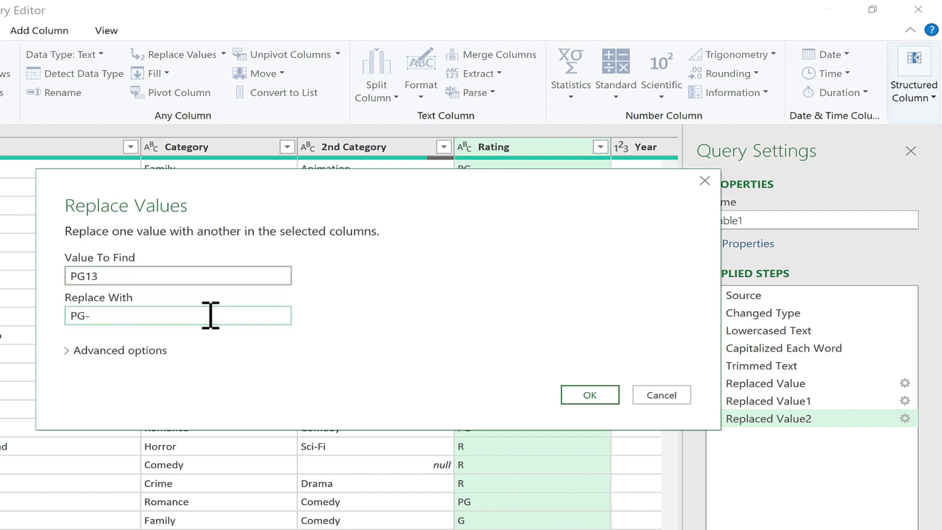
click(596, 394)
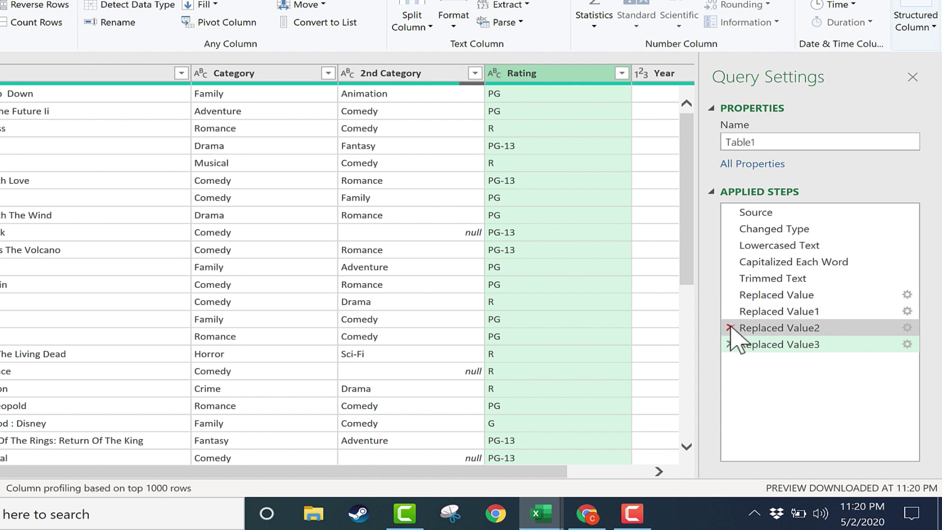
- Delete the Replaced Value2 step from Applied Steps, bringing R-Rated back in Rating
click(729, 327)
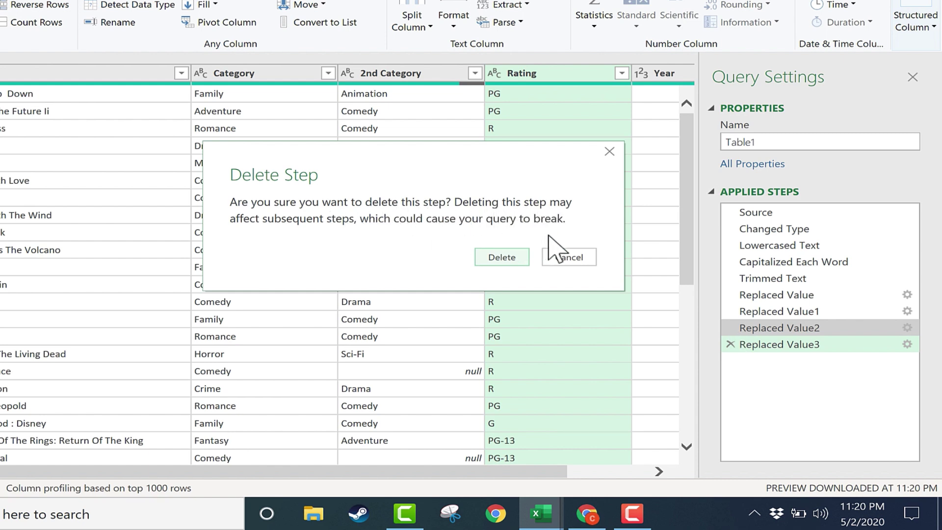
click(513, 257)
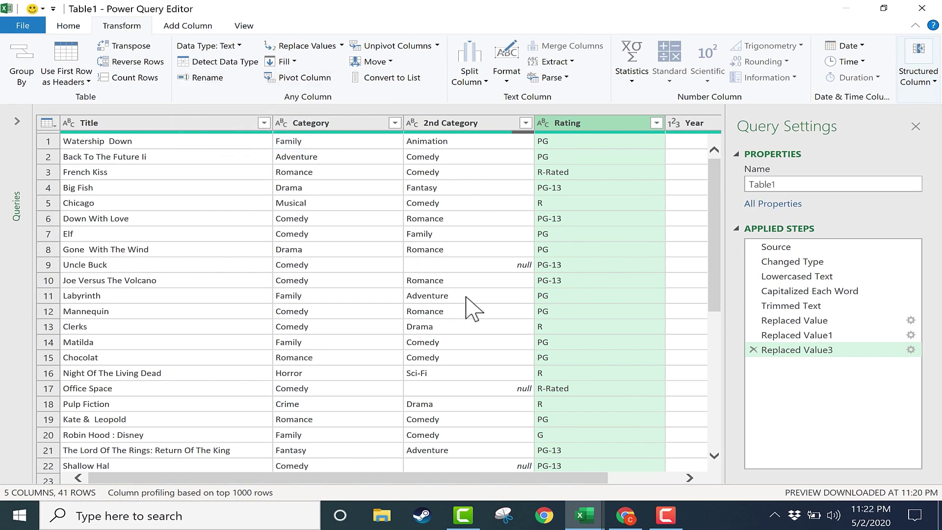
click(507, 69)
click(507, 79)
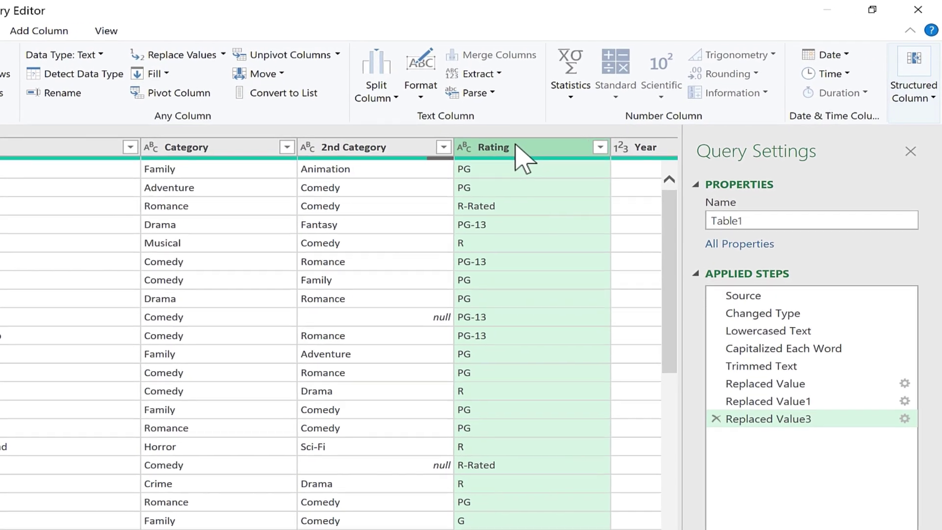
- Replace R-Rated with R using Replace Values from the Rating header's context menu
right_click(515, 145)
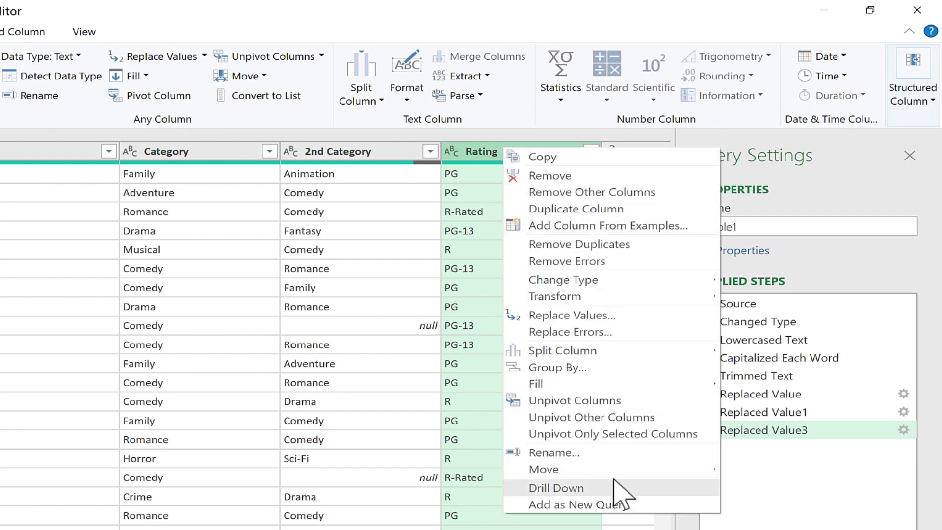
click(542, 316)
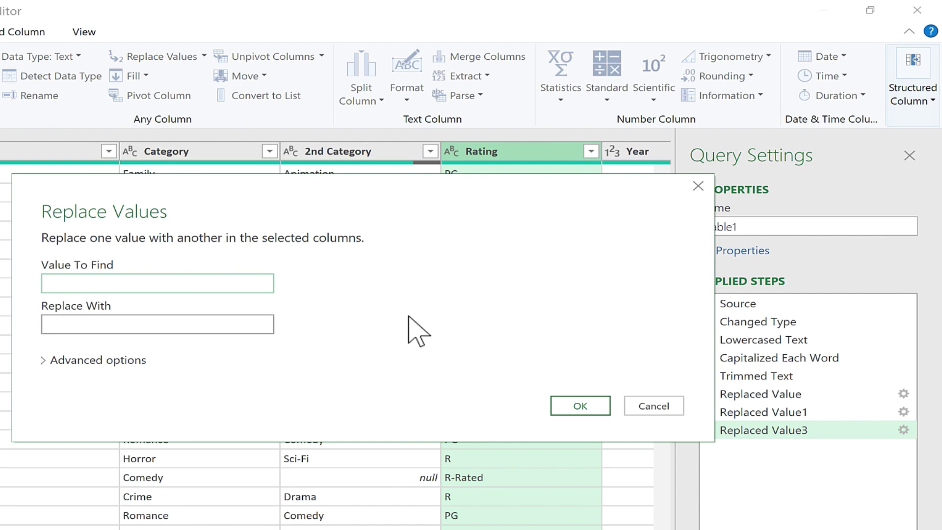
text(R-Rated)
key(Tab)
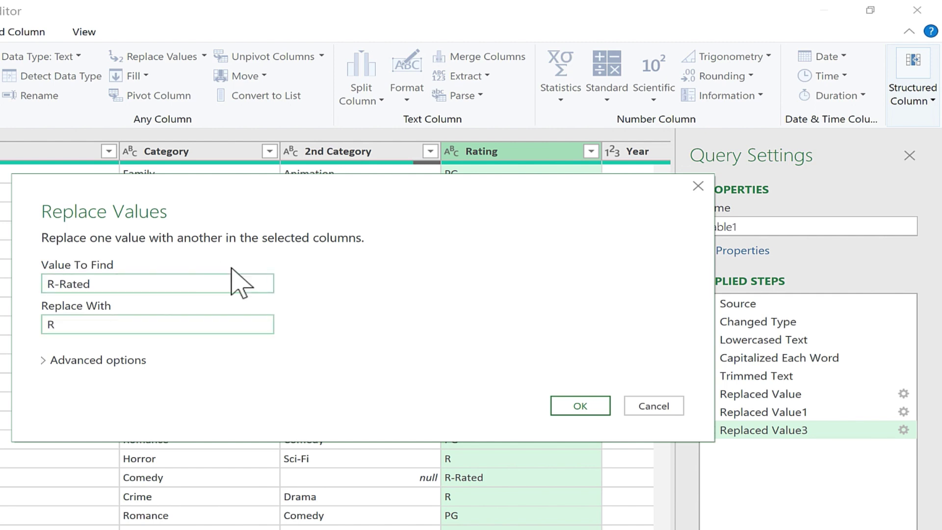
click(569, 406)
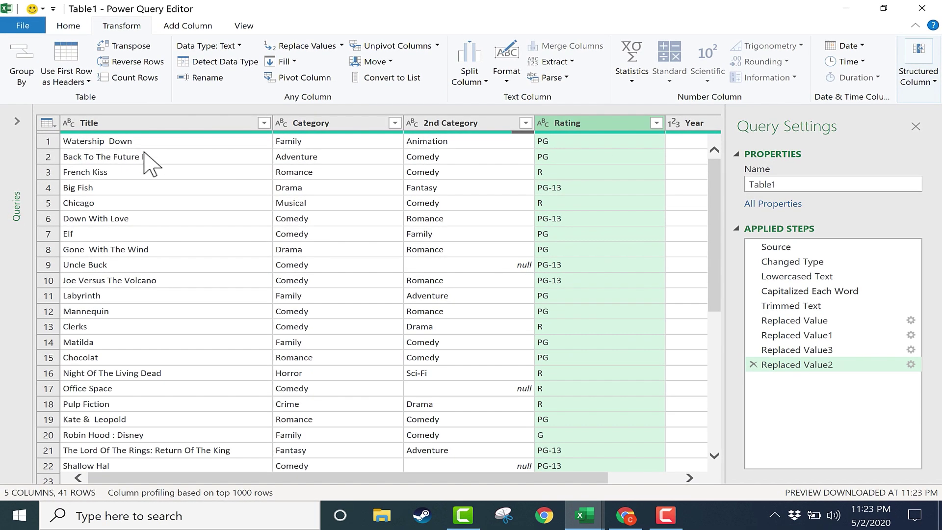
click(138, 141)
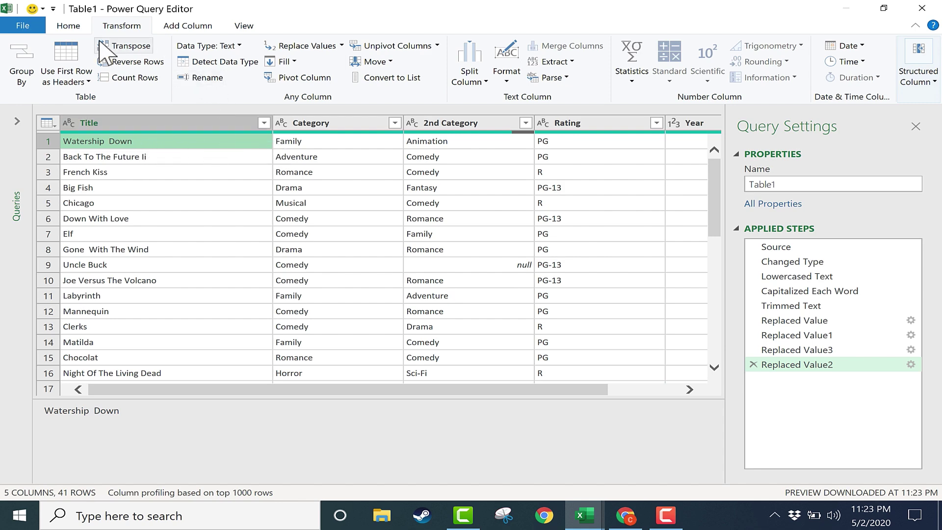
- Close & Load the query to a new Sheet4 table and compare it with Sheet1
click(68, 25)
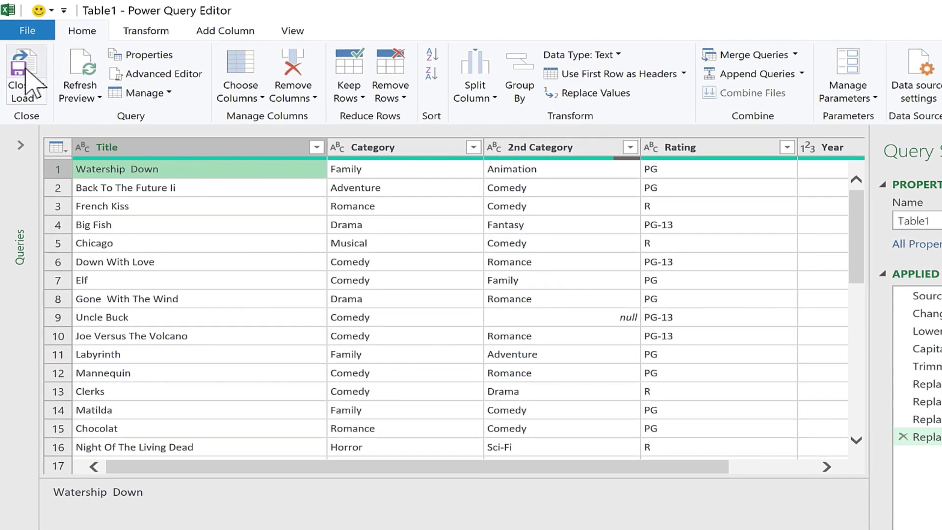
click(26, 71)
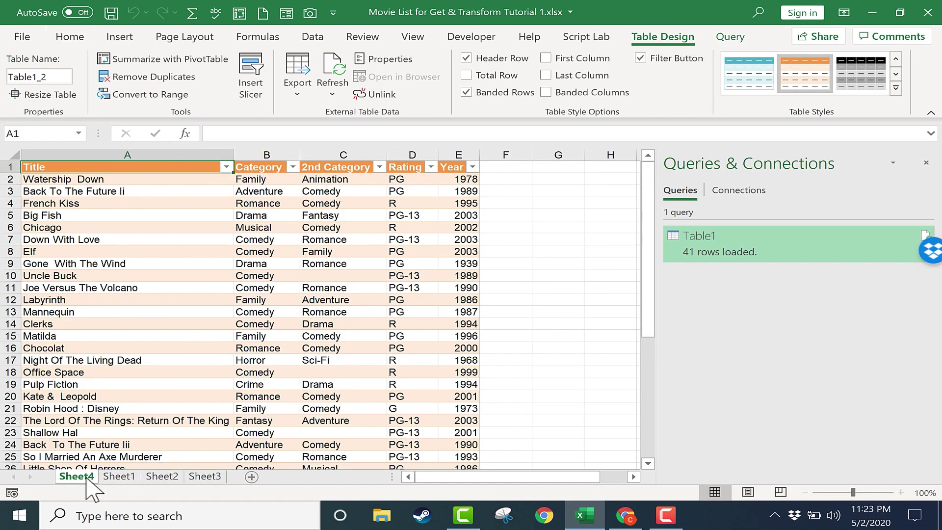
click(117, 476)
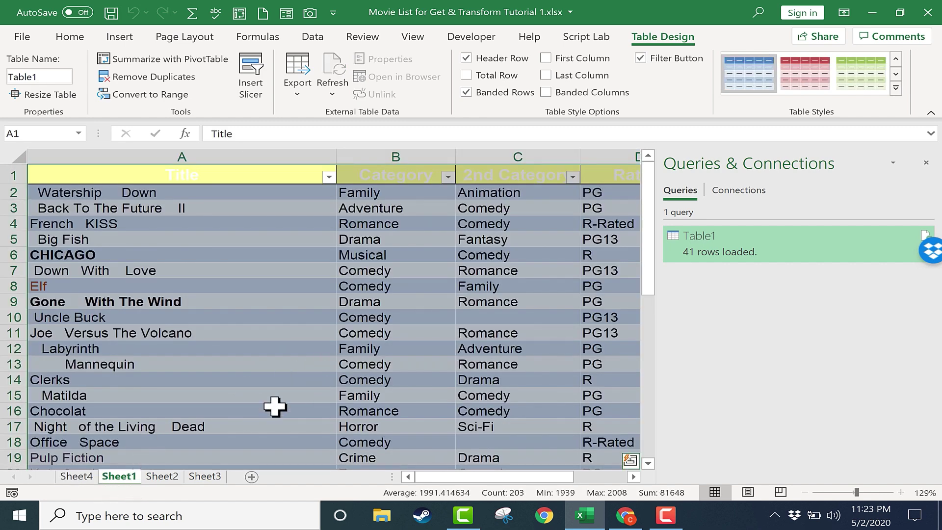
click(77, 476)
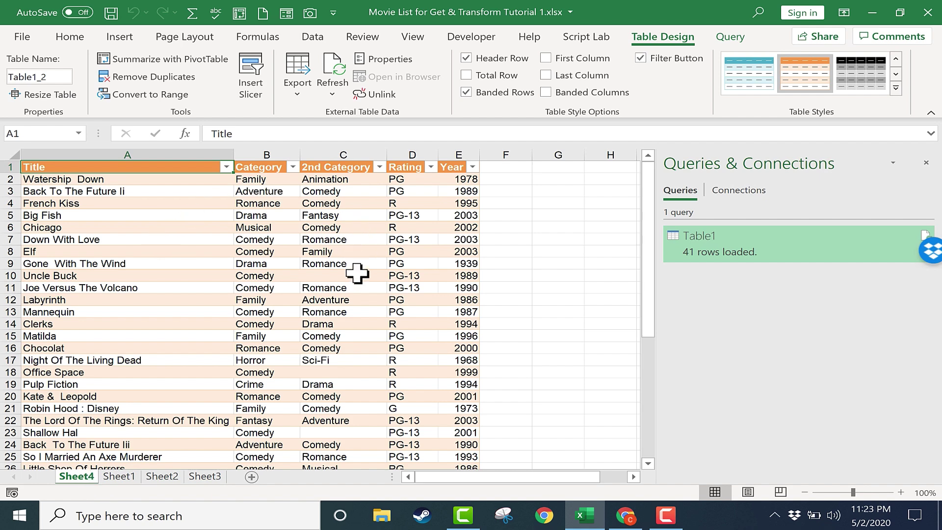
drag(647, 279, 642, 443)
drag(628, 403, 892, 172)
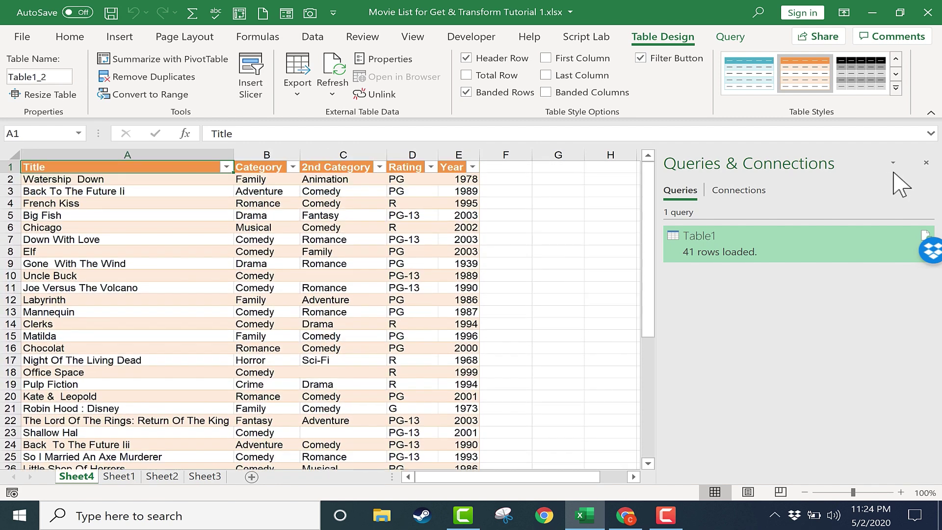
- Close the Queries & Connections pane, delete the original Sheet1, and begin renaming Sheet4
click(926, 163)
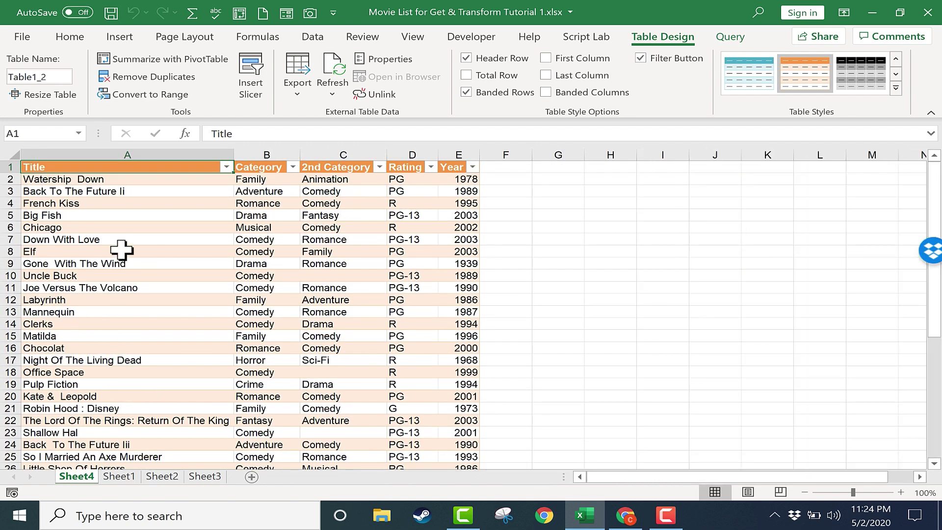
click(119, 476)
right_click(123, 478)
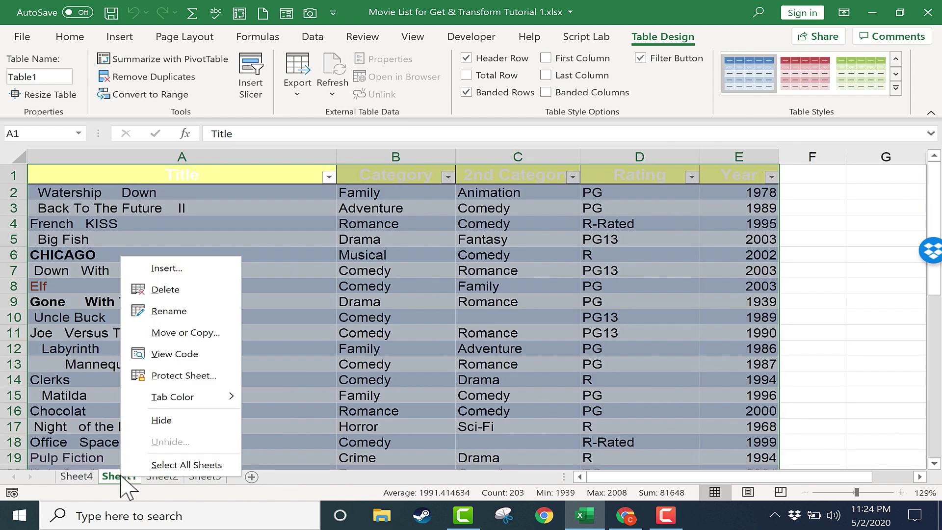
click(196, 289)
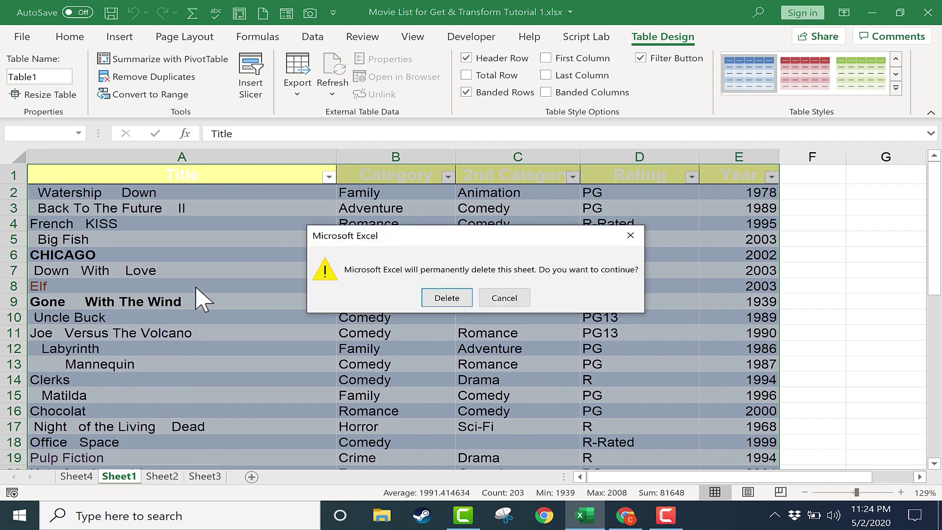
click(445, 297)
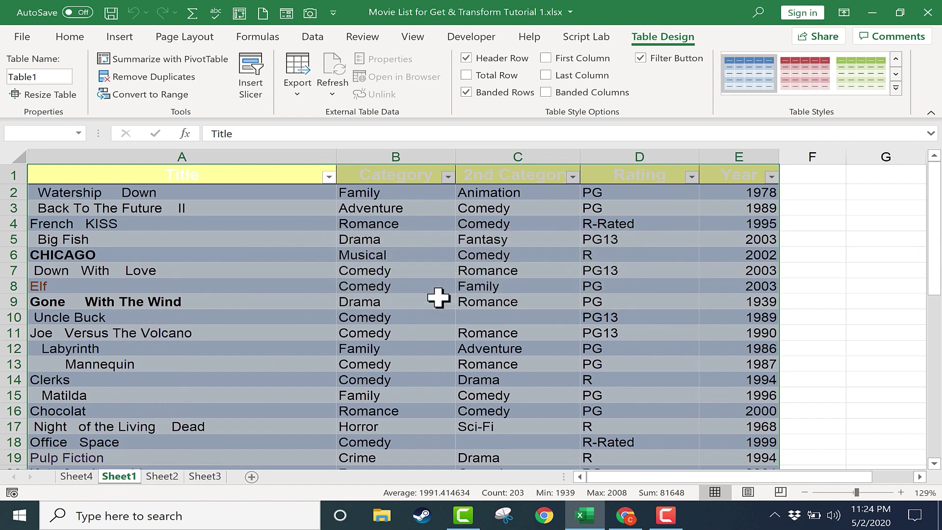
right_click(77, 477)
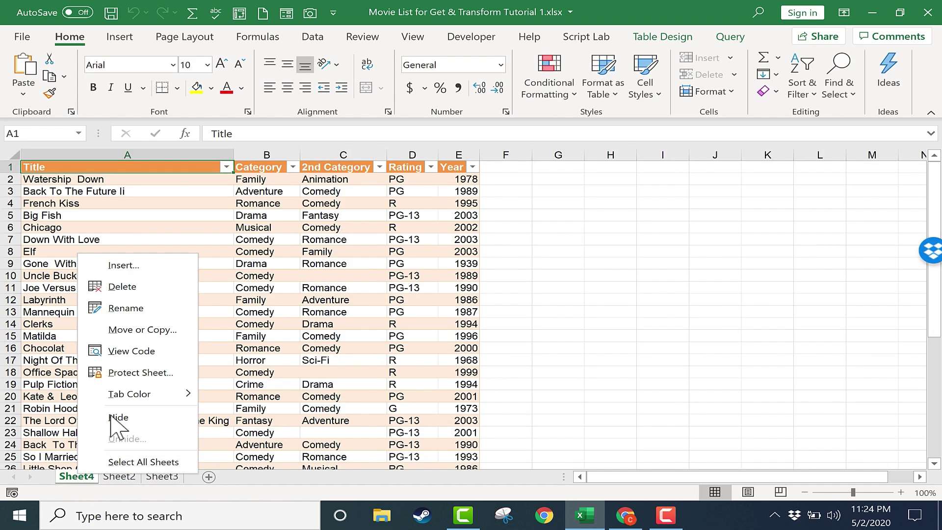
click(125, 307)
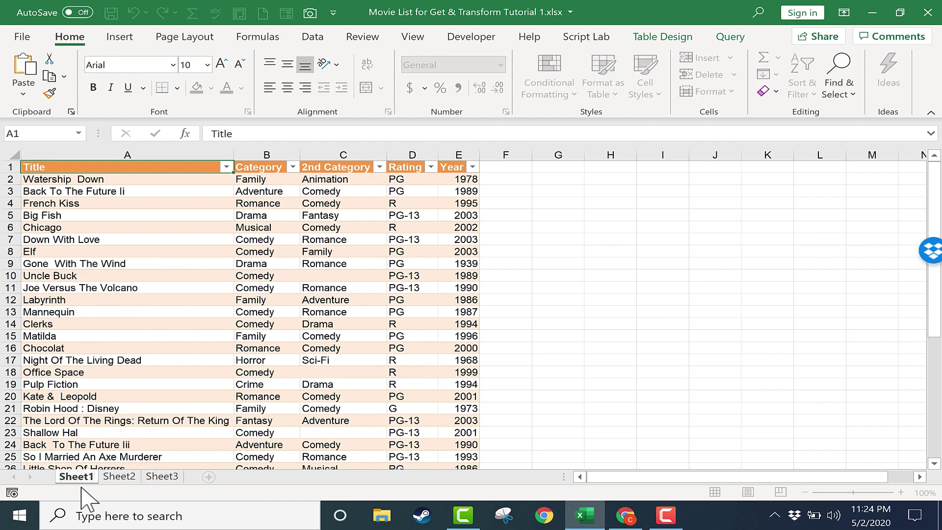
- Finish renaming the sheet to Sheet1, fix A3 to 'Back To The Future II', and return to A1
key(Return)
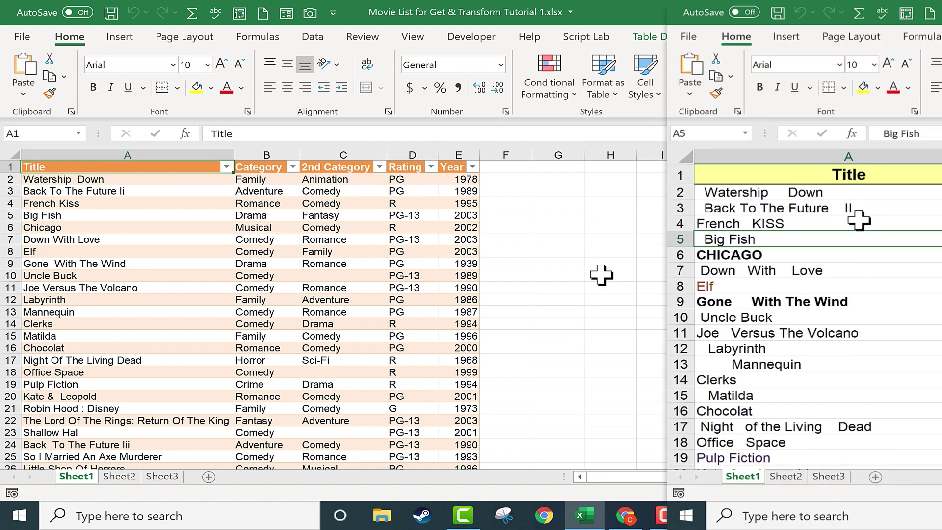
click(273, 396)
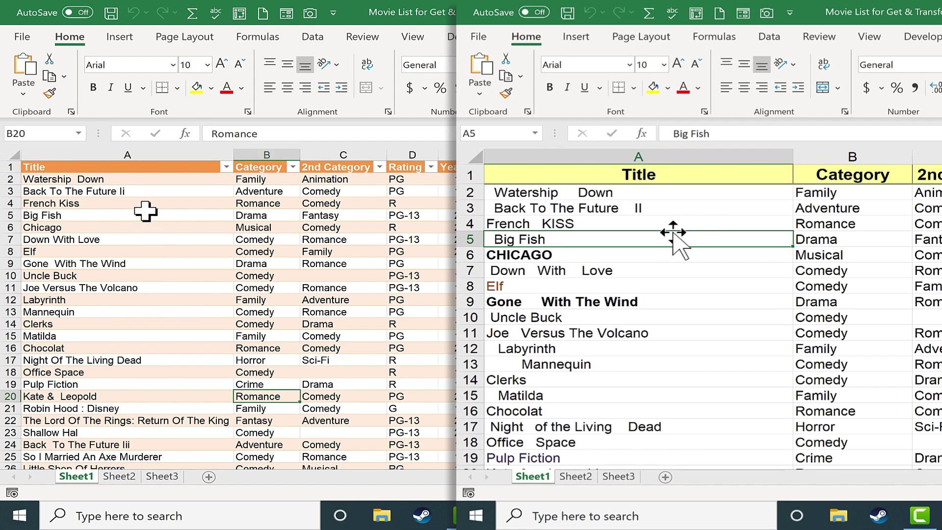
click(135, 191)
double_click(161, 192)
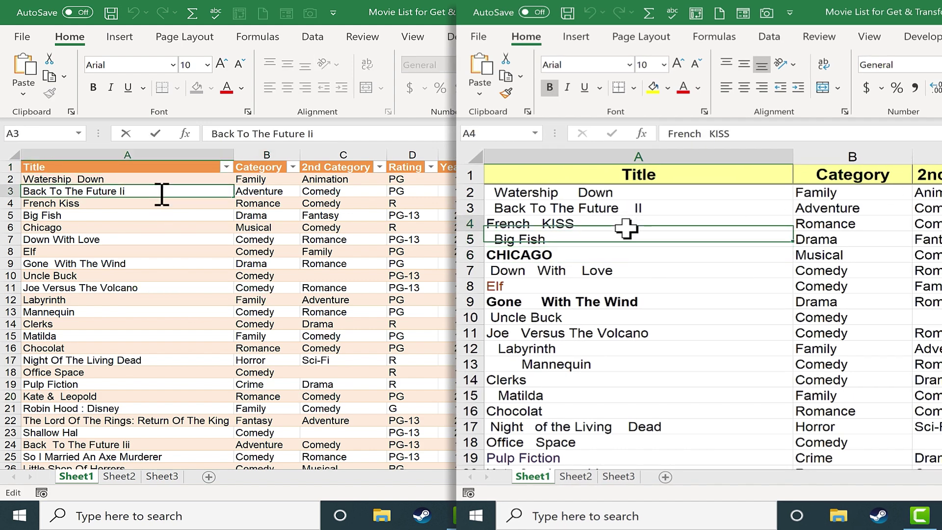
key(BackSpace)
text(I)
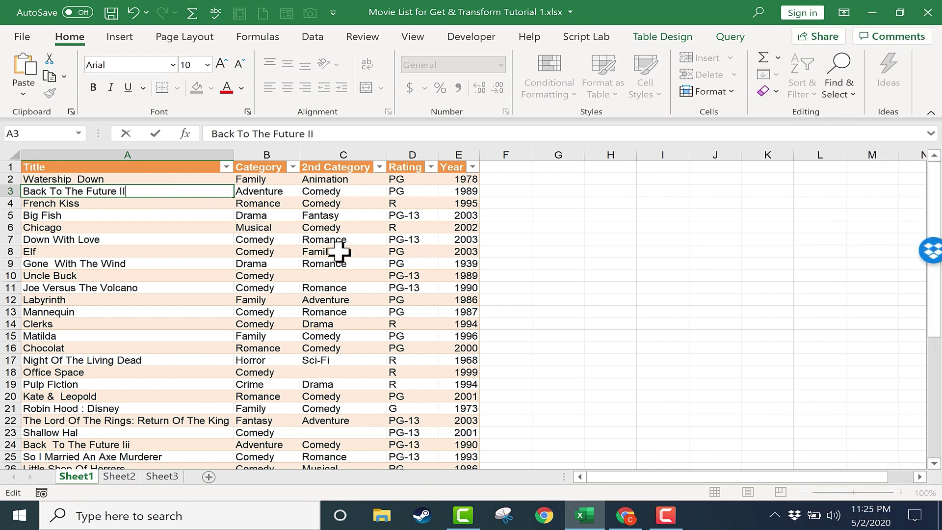
click(557, 239)
key(ctrl+Home)
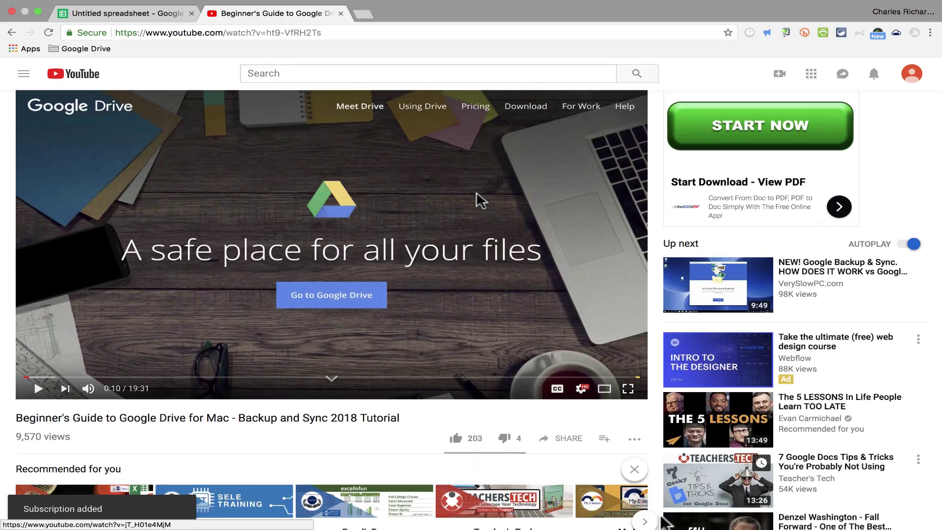
- Scroll down the channel's end-card page listing the $1, $5 and $25 membership tiers
scroll(657, 517, down, 3)
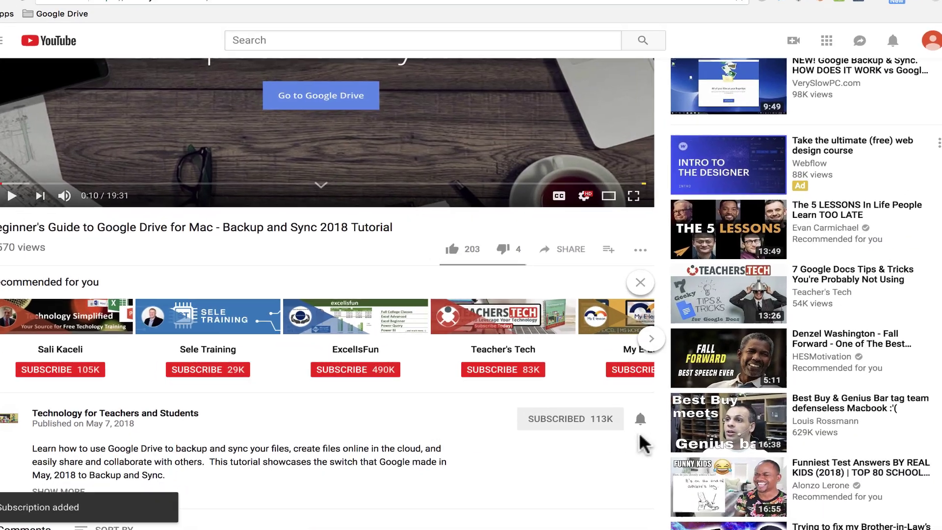